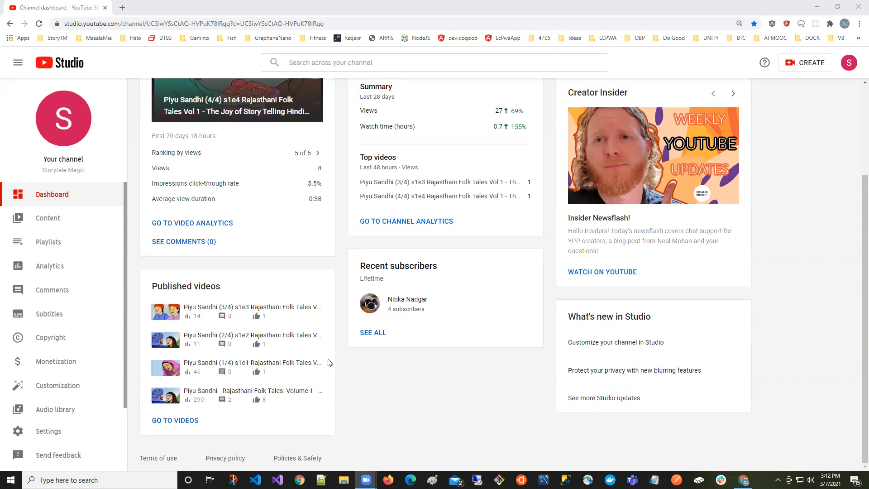
# Open the channel's full list of uploaded videos.
pyautogui.moveTo(267, 335)
pyautogui.click(176, 425)
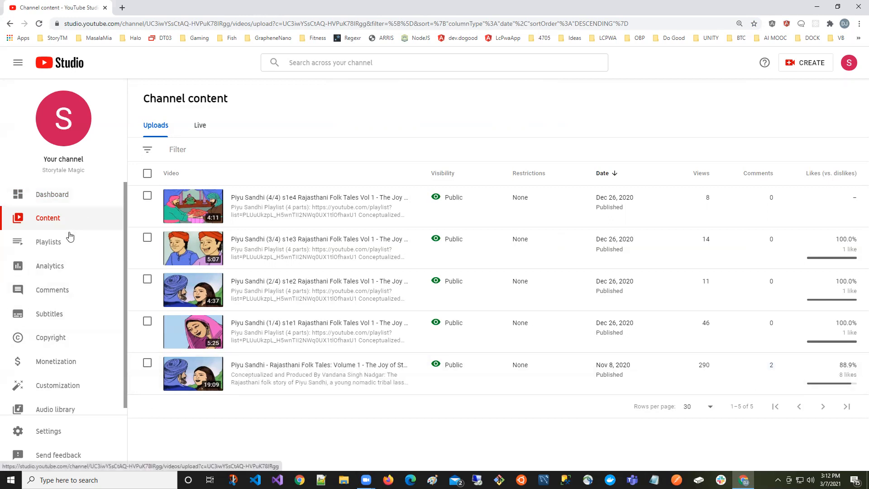
pyautogui.press('ctrl')
pyautogui.press('ctrl')
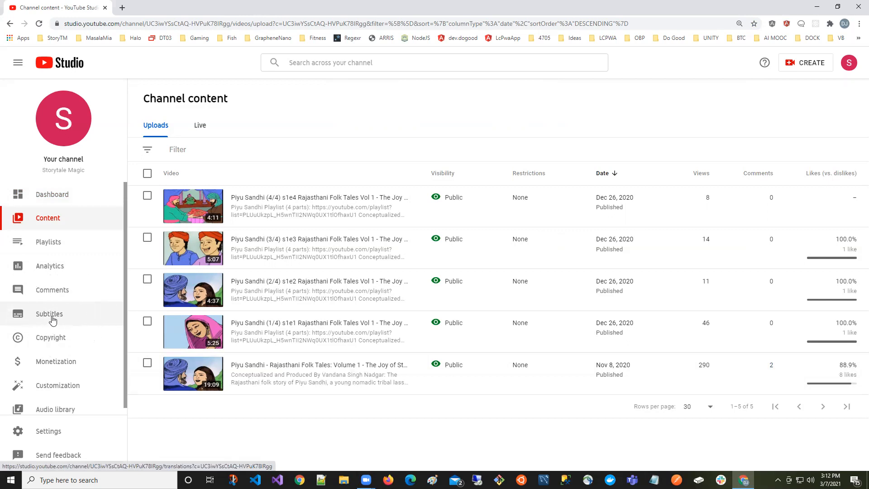
# Open the channel subtitles and expand the language lists of the Piyu Sandhi (1/4) and (2/4) videos.
pyautogui.click(53, 320)
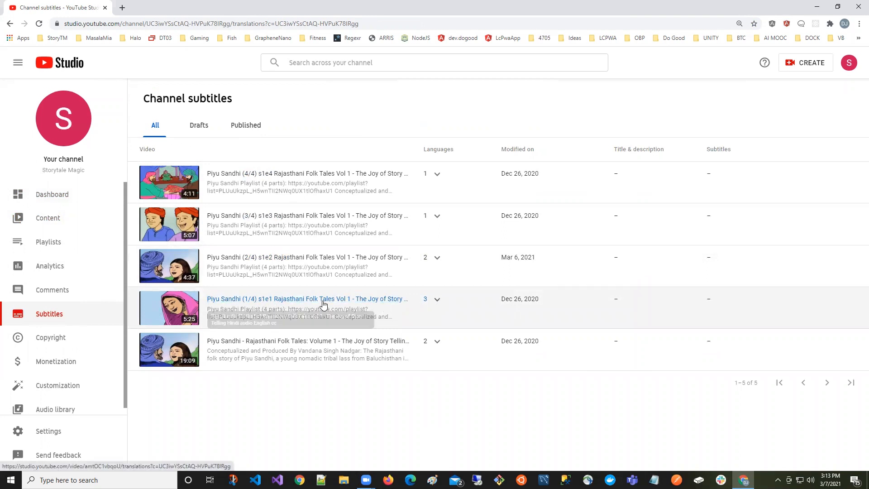
pyautogui.click(438, 301)
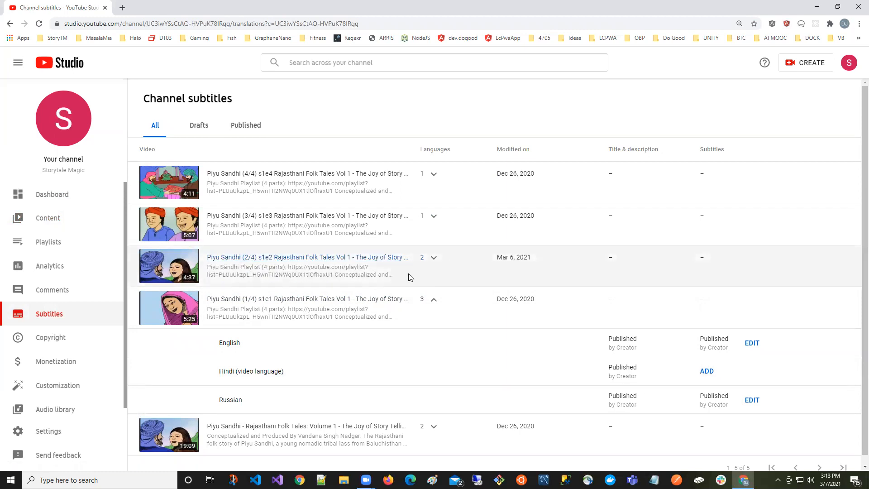
pyautogui.click(434, 261)
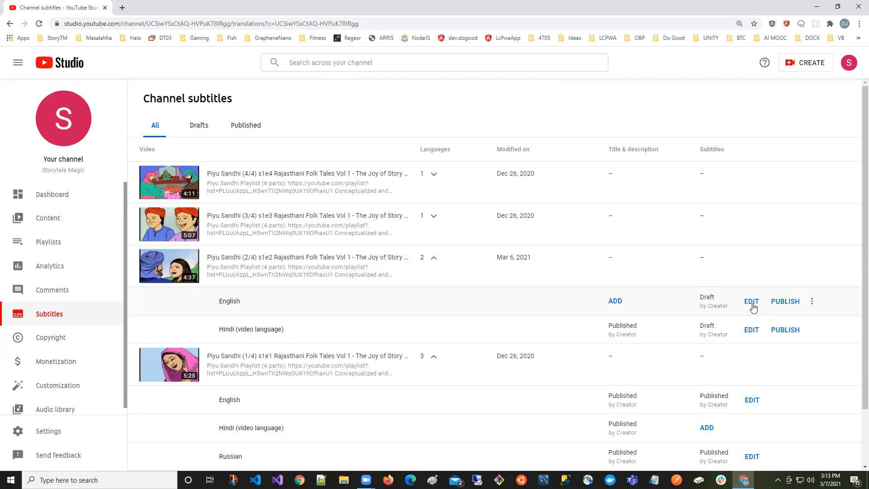
pyautogui.click(786, 303)
pyautogui.click(813, 301)
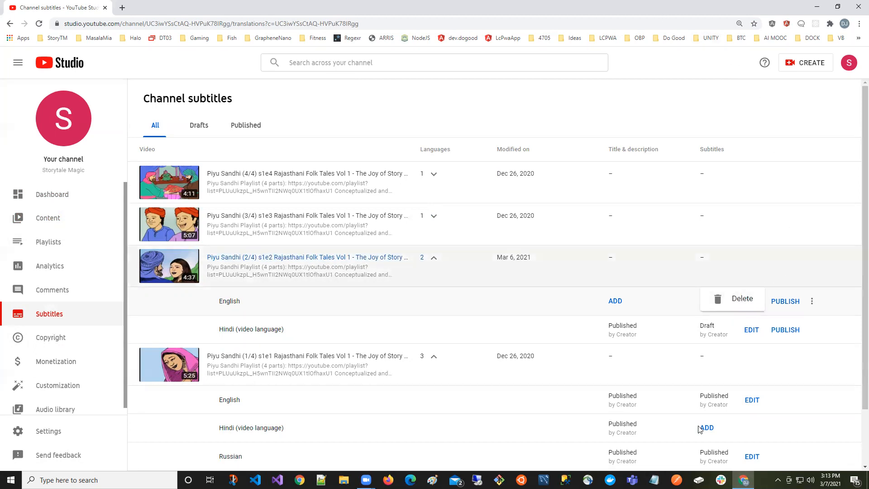
pyautogui.click(665, 302)
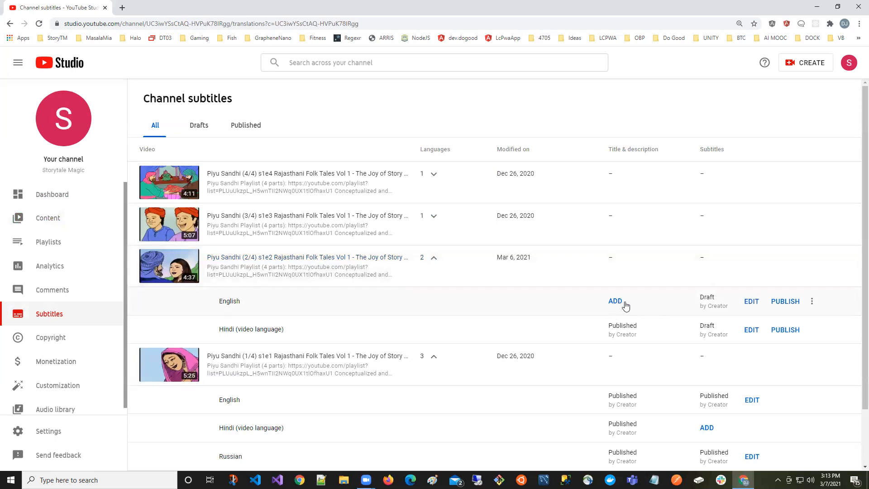
pyautogui.click(750, 303)
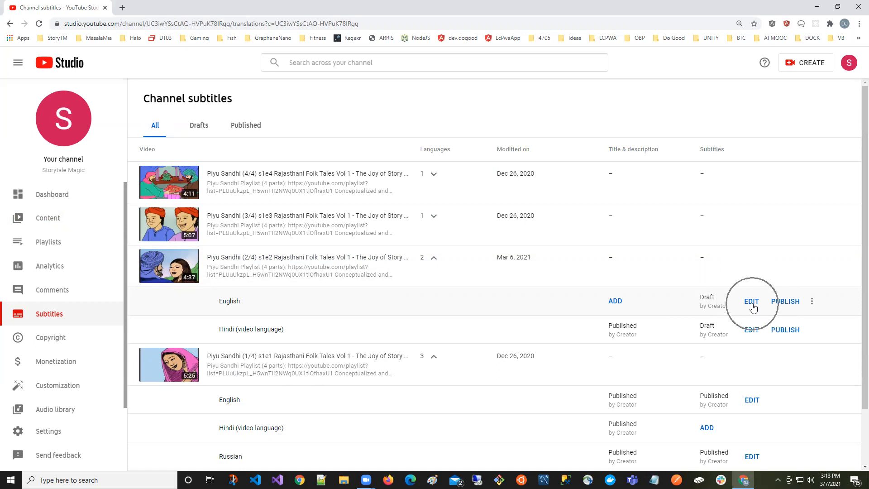
pyautogui.click(753, 308)
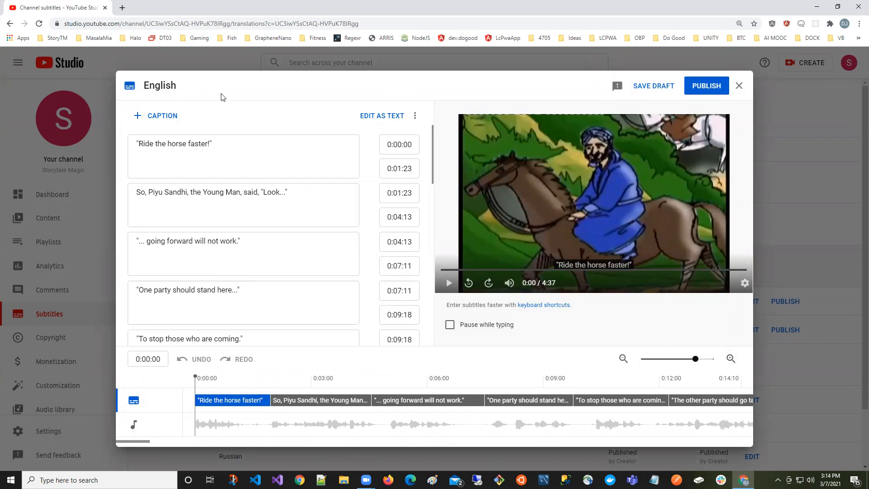
pyautogui.click(739, 86)
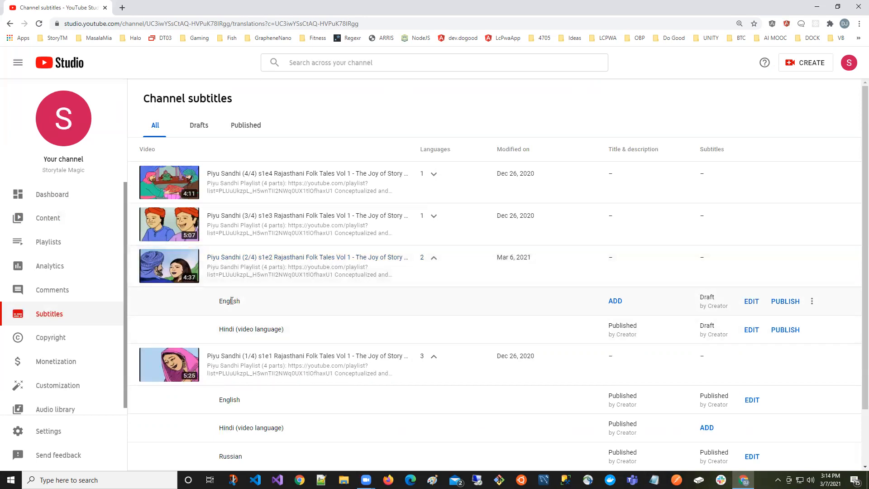
# Open the English subtitle draft of the Piyu Sandhi (2/4) video for editing.
pyautogui.click(746, 302)
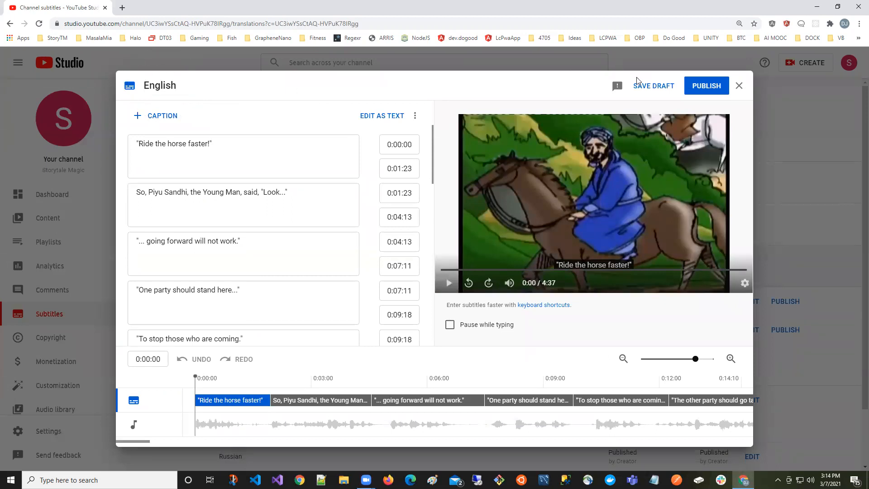
pyautogui.click(653, 90)
pyautogui.click(703, 87)
pyautogui.click(372, 119)
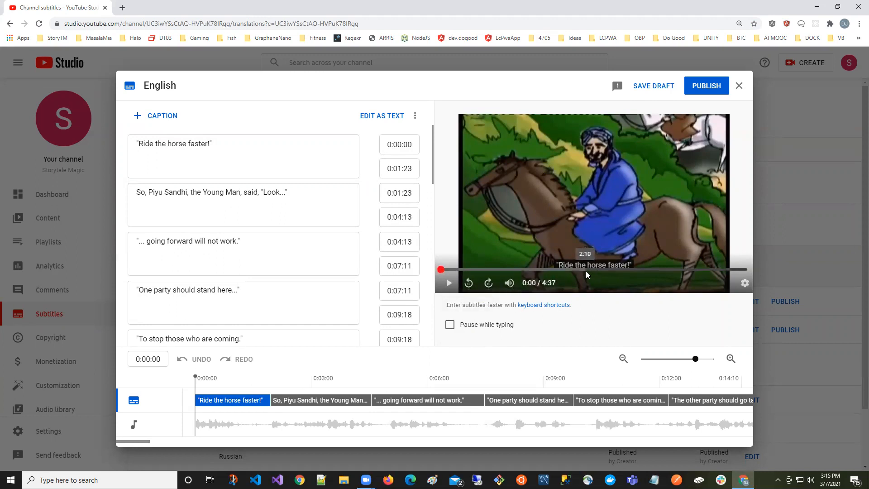
# Scrub through the video preview back to about 0:42.
pyautogui.click(602, 269)
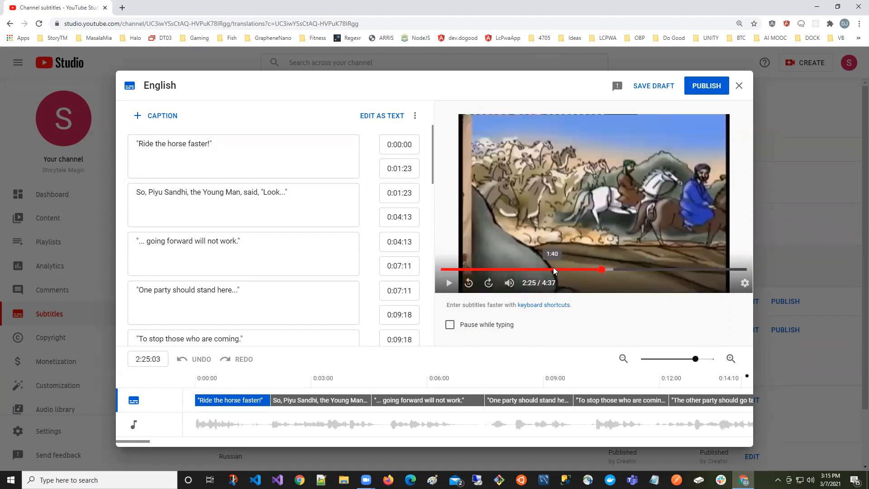
pyautogui.click(553, 270)
pyautogui.click(511, 269)
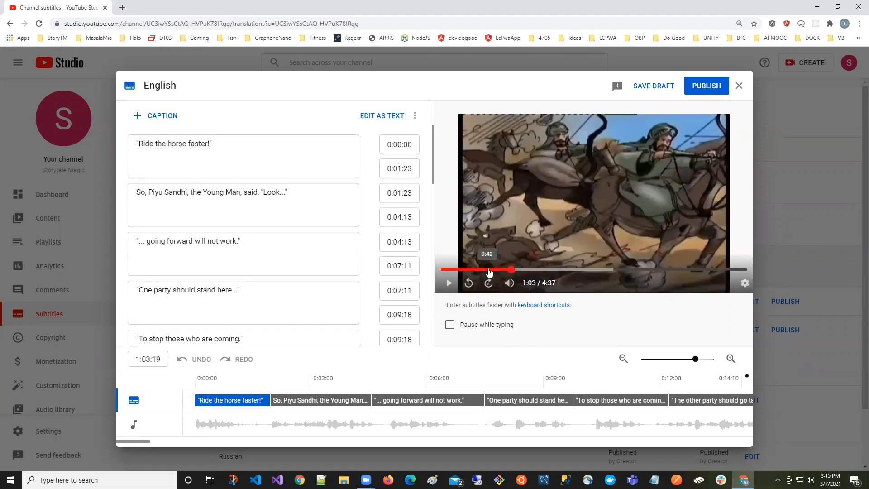
pyautogui.click(489, 269)
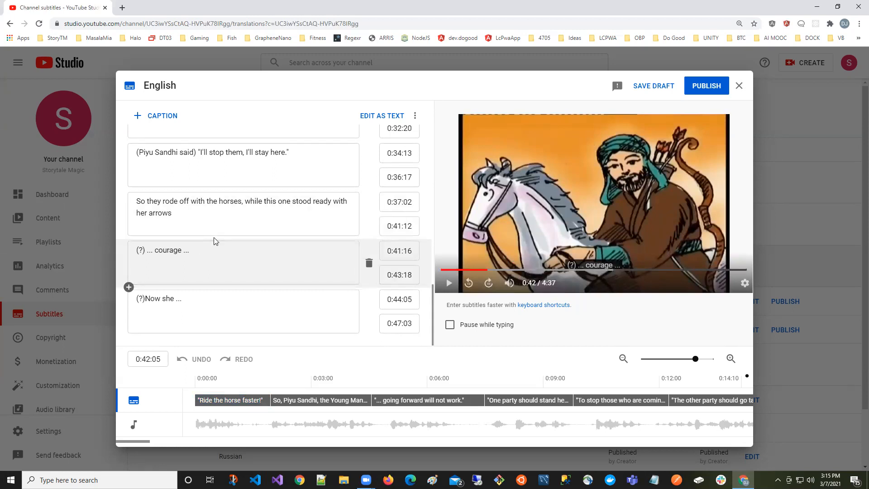
# Find the untranslated "(?)" caption starting at 0:19:19 and play a few seconds of the video from it.
pyautogui.scroll(4, 220, 238)
pyautogui.scroll(8, 222, 232)
pyautogui.scroll(-7, 226, 230)
pyautogui.scroll(-2, 230, 232)
pyautogui.scroll(2, 195, 236)
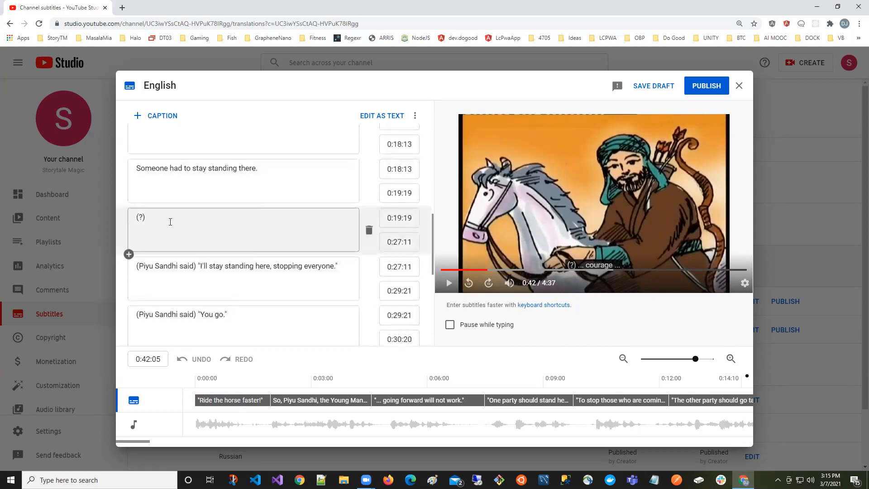
pyautogui.click(178, 219)
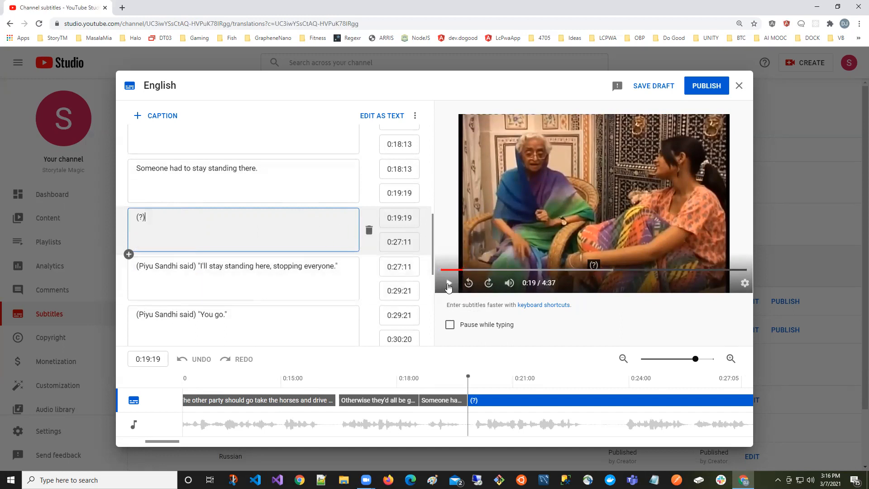
pyautogui.click(449, 284)
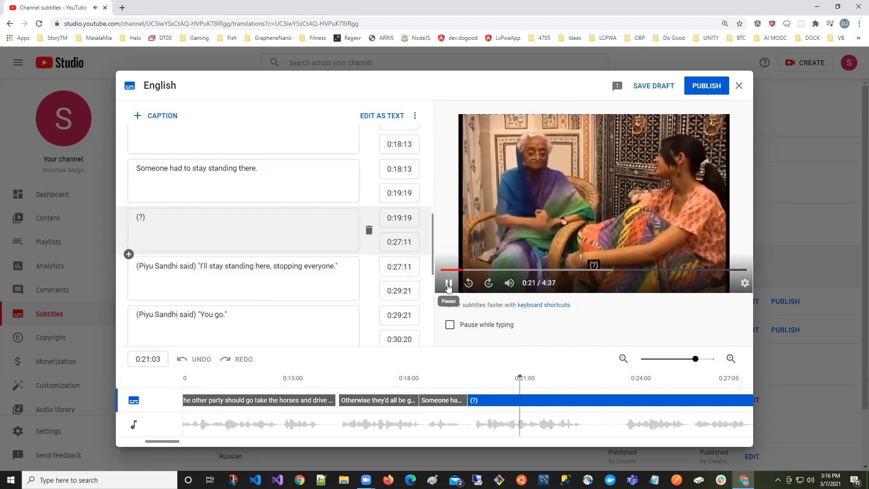
pyautogui.click(449, 286)
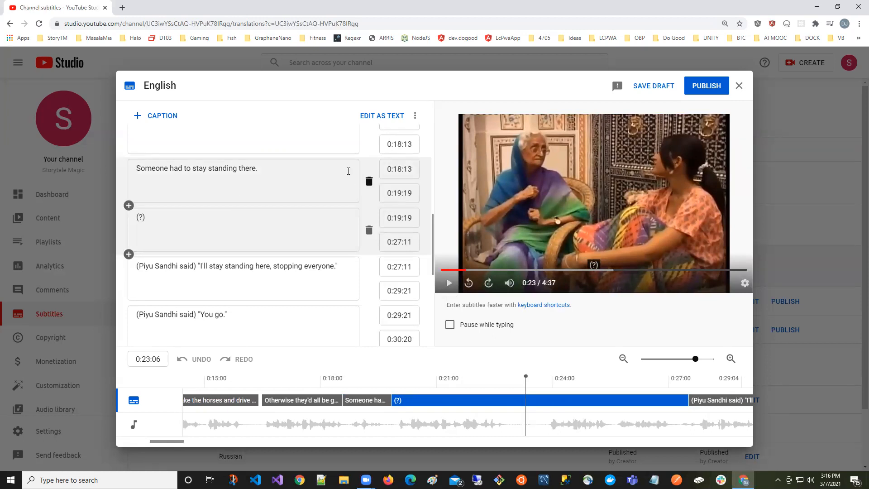
# Clear the "(?)" caption at 0:19:19 and undo the stray text entered in the caption "Otherwise they'd all be going together.".
pyautogui.click(223, 226)
pyautogui.press('BackSpace')
pyautogui.press('BackSpace')
pyautogui.press('BackSpace')
pyautogui.press('BackSpace')
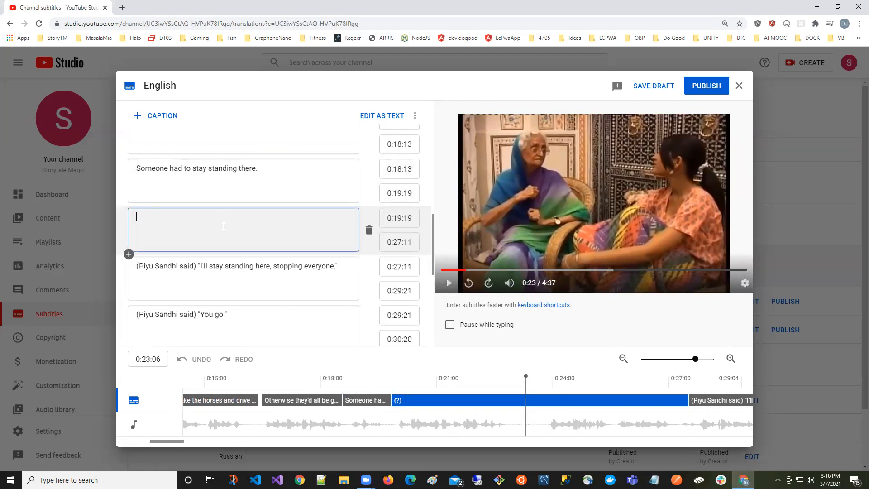
pyautogui.write("sdfaksdjfhalkjsdfhOtherwise they'd all be going together.")
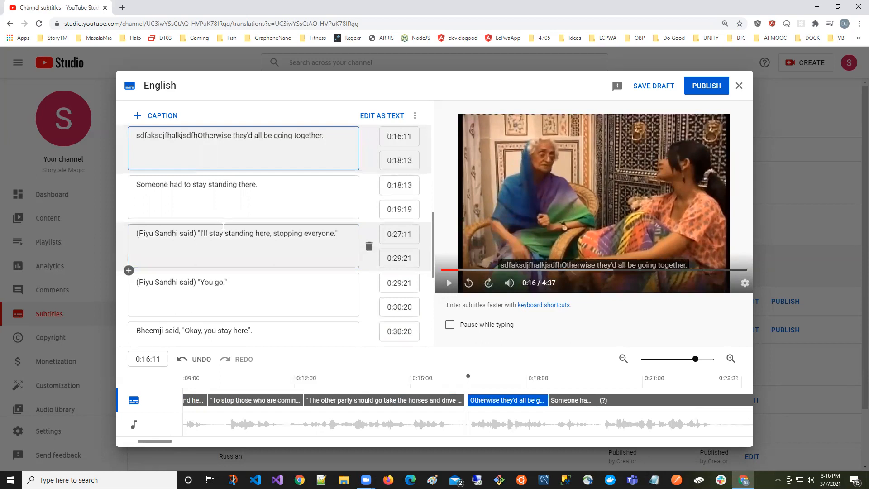
pyautogui.hotkey('ctrl', 'z')
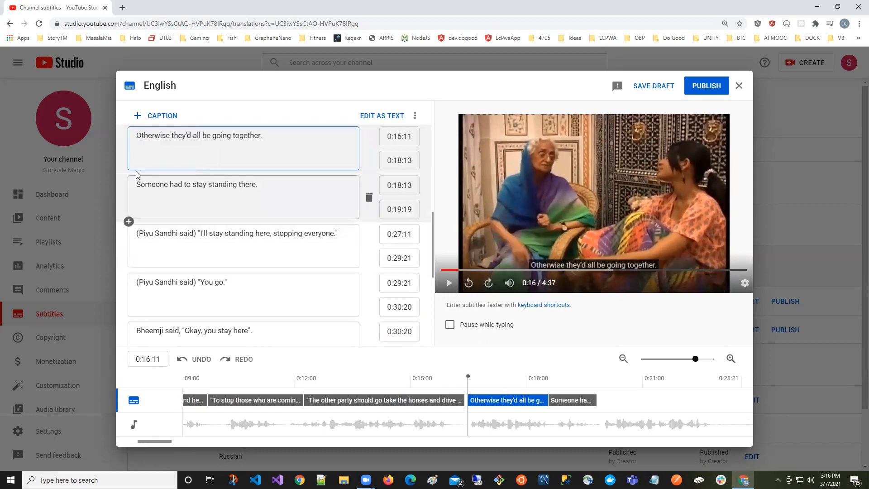
# Insert a new caption after "Someone had to stay standing there." with the text "(?)".
pyautogui.scroll(2, 181, 200)
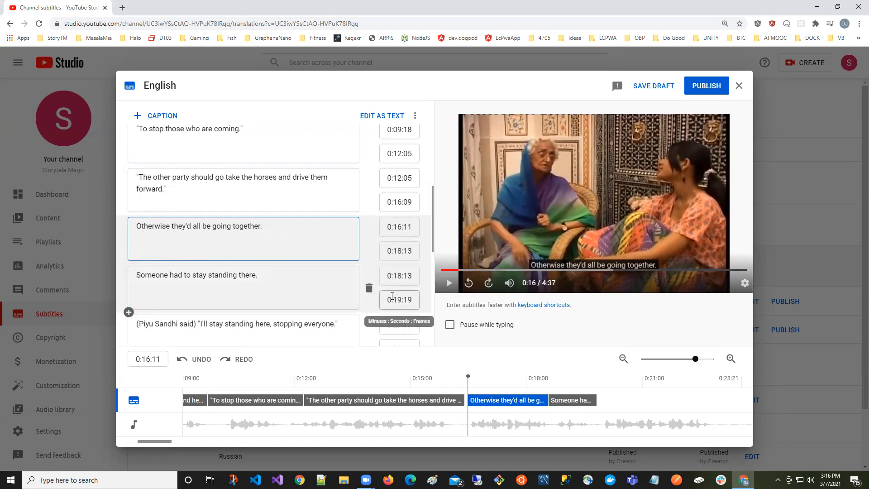
pyautogui.click(392, 300)
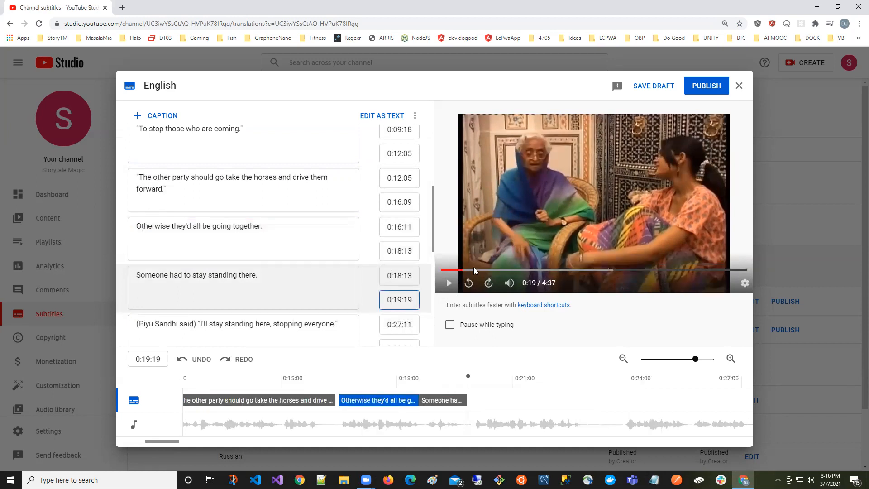
pyautogui.scroll(-2, 410, 299)
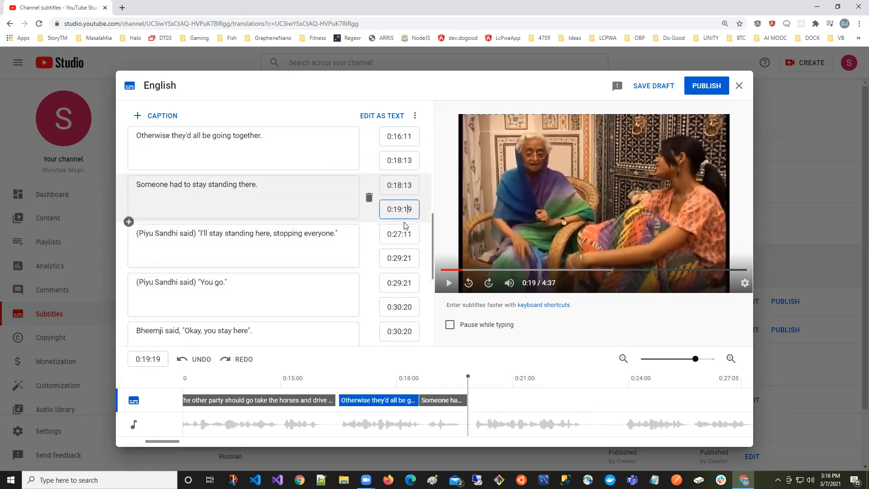
pyautogui.click(129, 222)
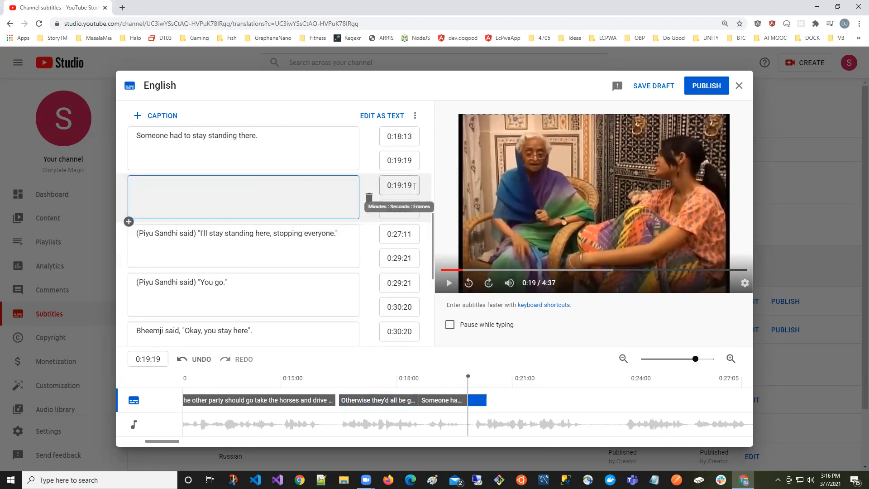
pyautogui.write('(?)')
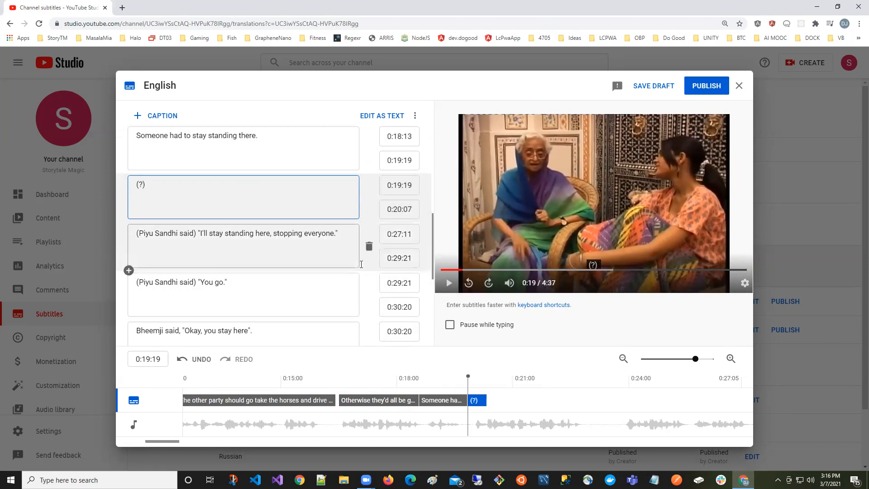
# Play the segment from 0:19:19 and extend the "(?)" caption with "Now between us two, you do one job and I'll do the other".
pyautogui.click(447, 284)
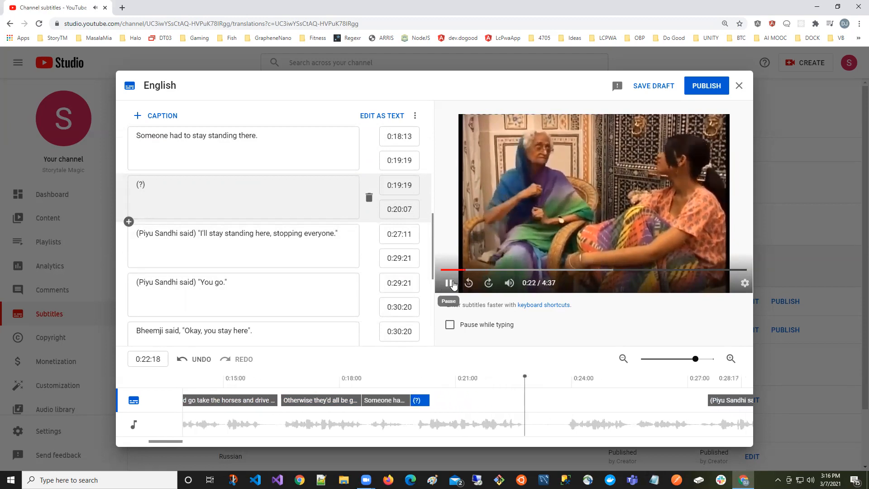
pyautogui.click(448, 284)
pyautogui.click(314, 194)
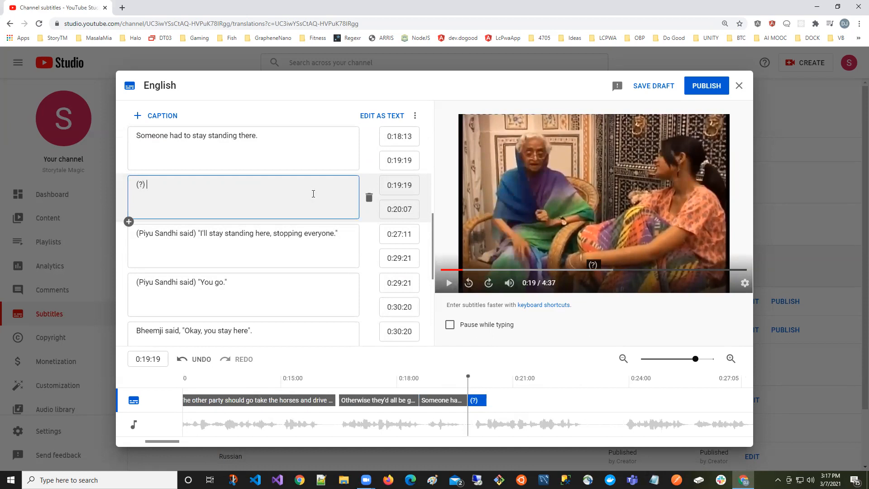
pyautogui.write('Now betwe')
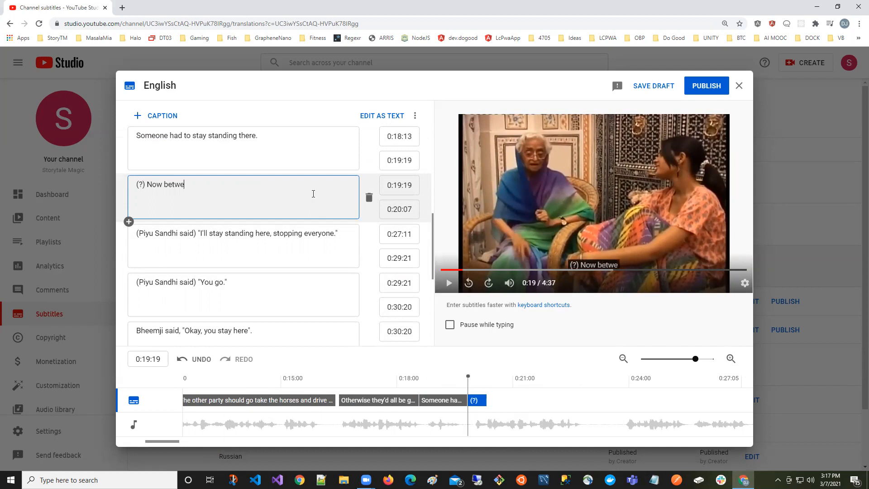
pyautogui.write('en you tw')
pyautogui.press('BackSpace')
pyautogui.press('BackSpace')
pyautogui.press('BackSpace')
pyautogui.press('BackSpace')
pyautogui.press('BackSpace')
pyautogui.press('BackSpace')
pyautogui.write('us two')
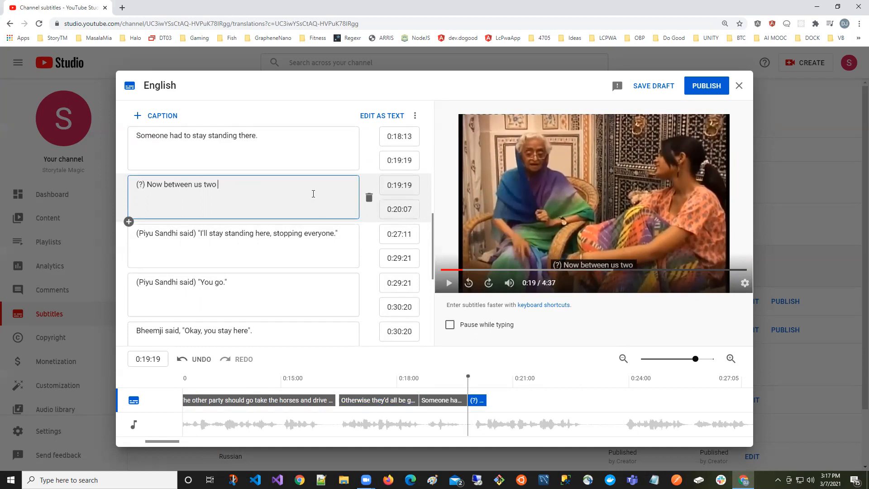
pyautogui.press('BackSpace')
pyautogui.write(', you d')
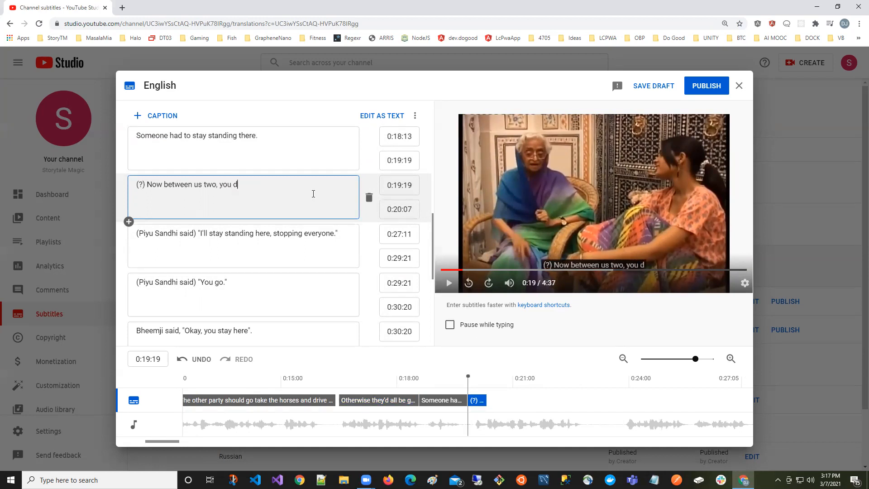
pyautogui.write("o one job and I'll do the other")
pyautogui.press('Menu')
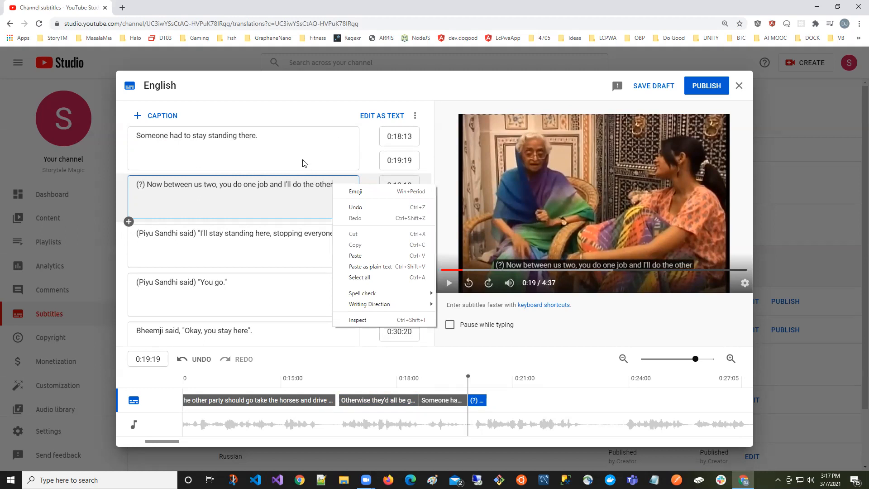
# Reword "us two" as "the two of us" in the new caption and end its sentence with a period.
pyautogui.click(192, 185)
pyautogui.moveTo(196, 184); pyautogui.dragTo(217, 184)
pyautogui.write('the two of us')
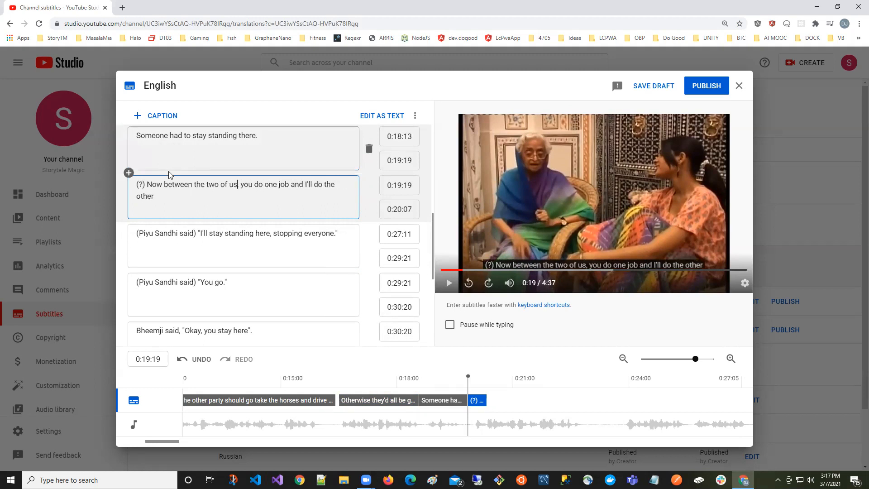
pyautogui.write('.')
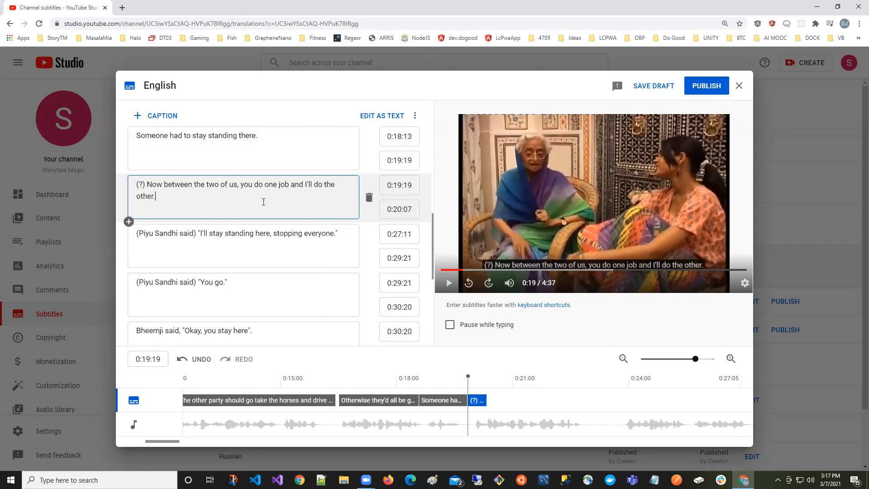
# Replay the caption's segment from 0:19:19 and remove the "(?)" before "Now between the two of us".
pyautogui.click(448, 284)
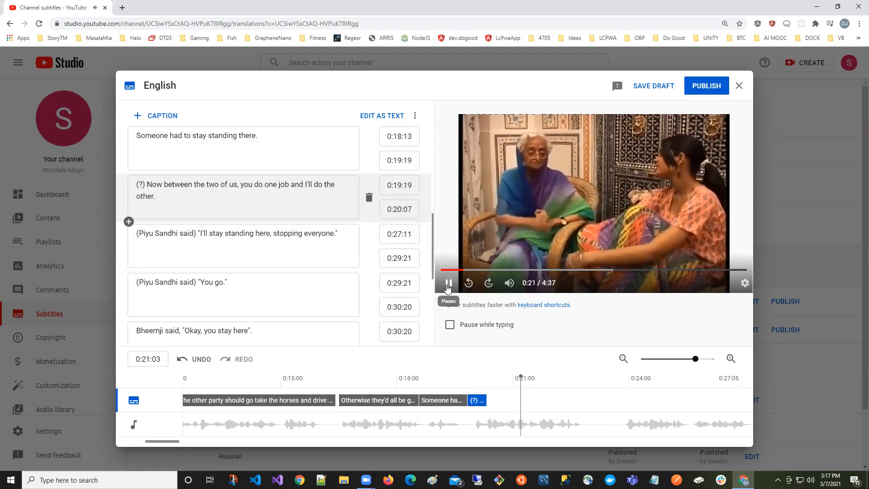
pyautogui.click(449, 283)
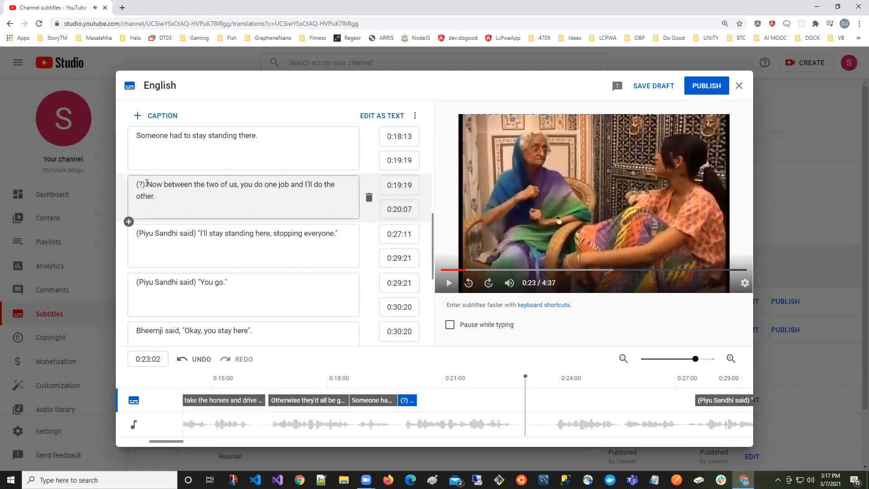
pyautogui.moveTo(147, 184); pyautogui.dragTo(136, 184)
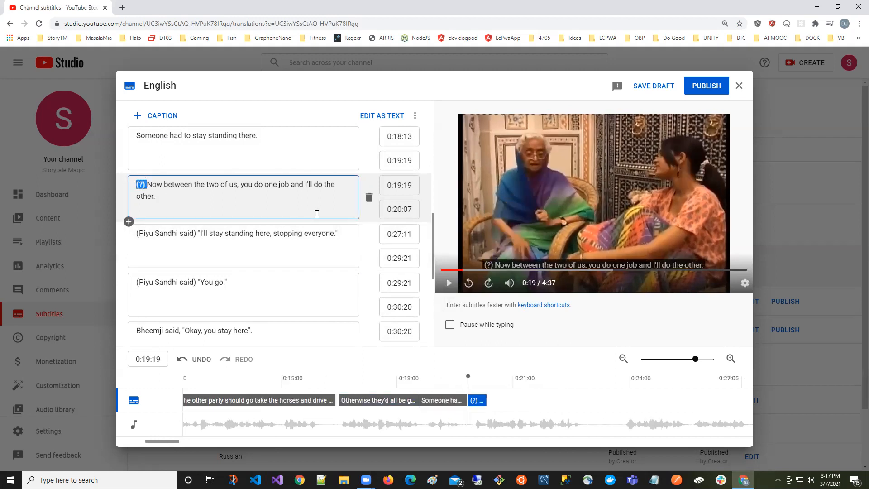
pyautogui.press('BackSpace')
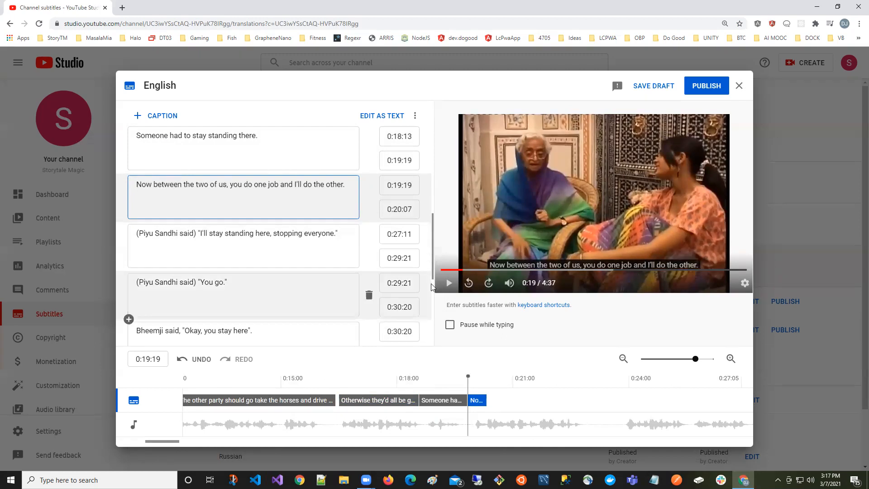
# Play to the end of the spoken sentence and set the "Now between the two of us" caption's end time to 0:22:17.
pyautogui.click(449, 284)
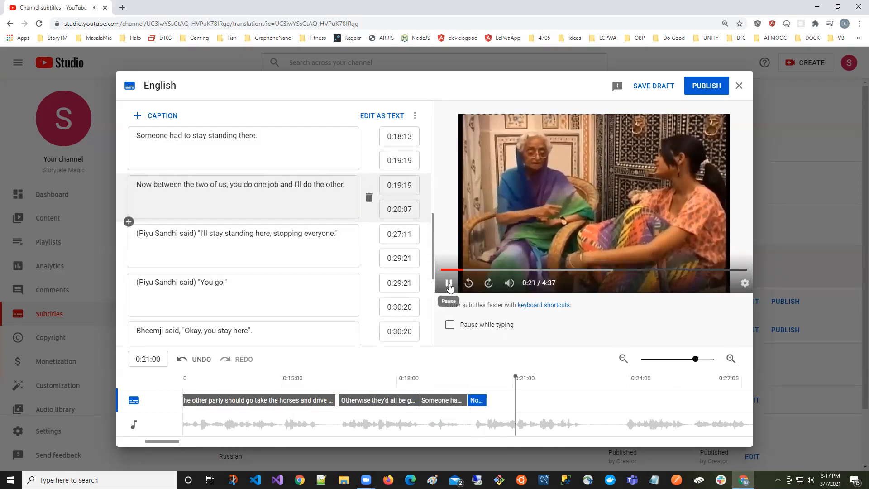
pyautogui.click(449, 284)
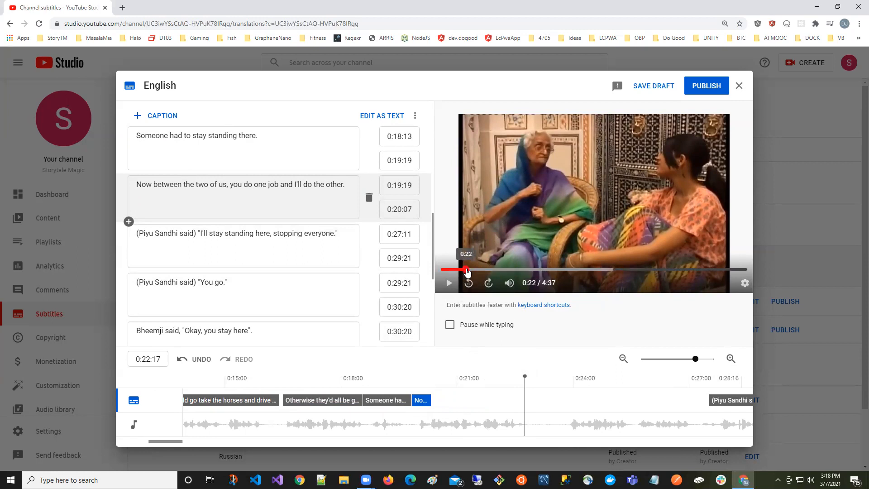
pyautogui.click(144, 363)
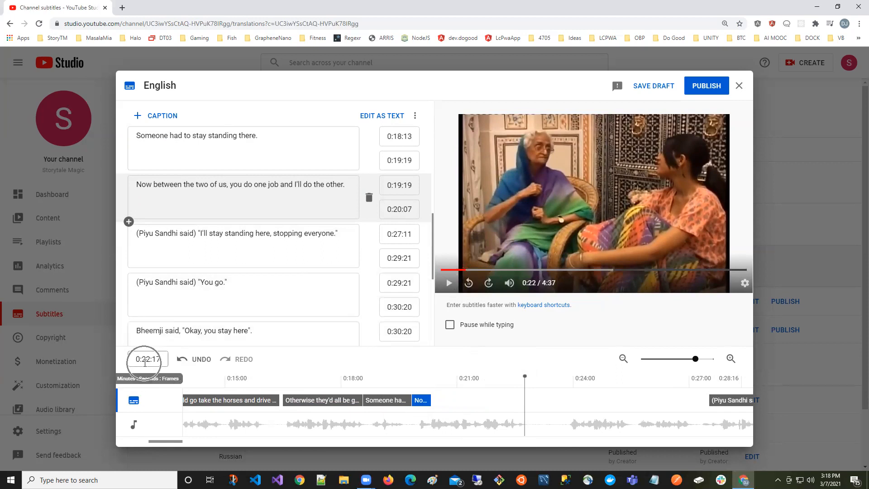
pyautogui.press('ctrl')
pyautogui.press('ctrl')
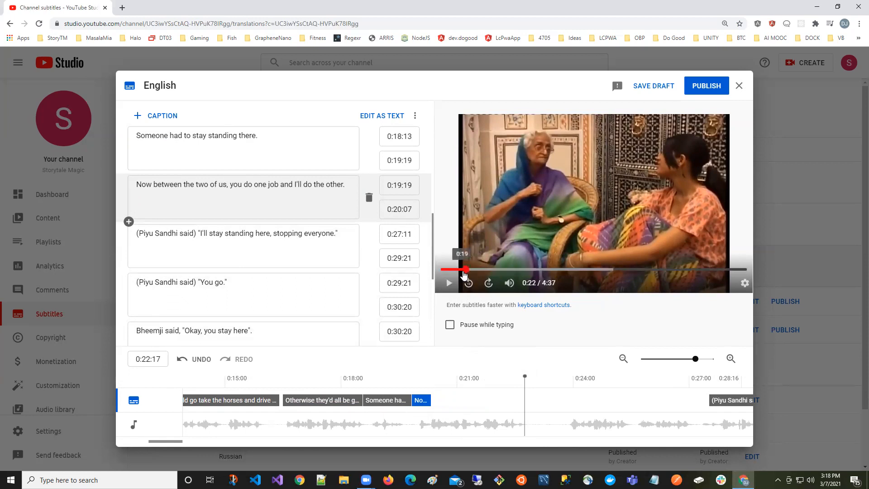
pyautogui.click(166, 360)
pyautogui.hotkey('ctrl', 'c')
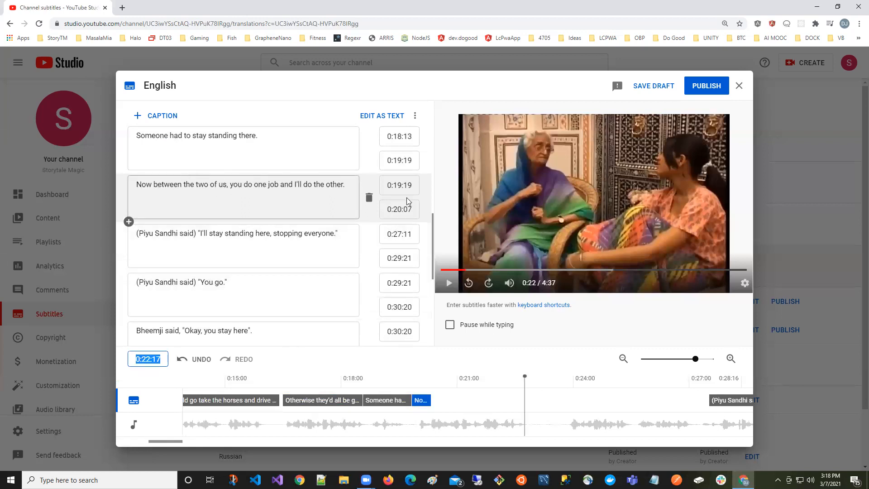
pyautogui.click(412, 209)
pyautogui.moveTo(412, 209); pyautogui.dragTo(390, 209)
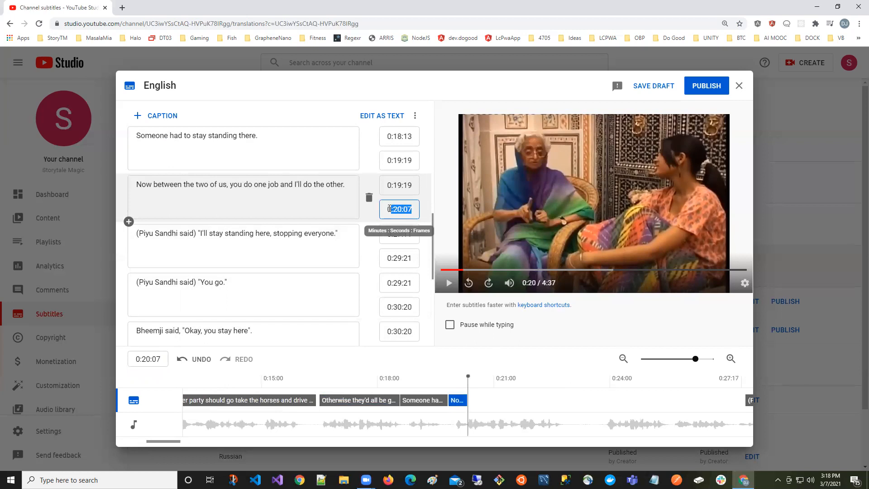
pyautogui.hotkey('ctrl', 'v')
pyautogui.click(329, 192)
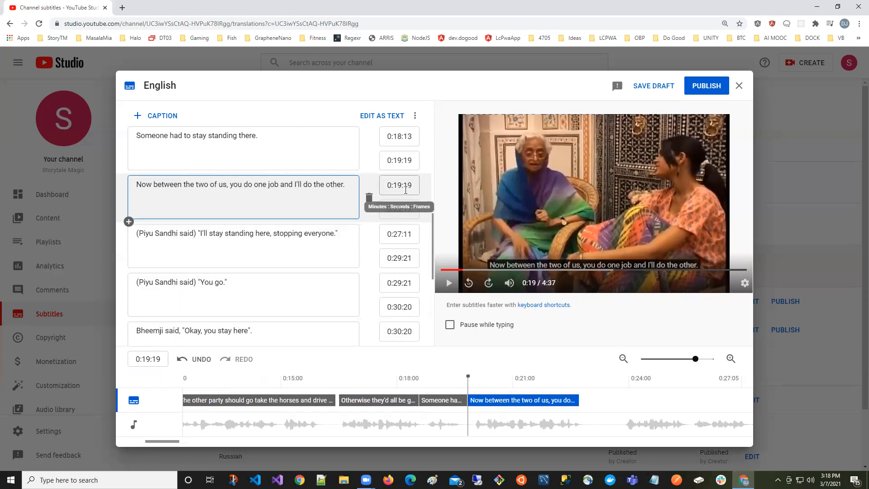
pyautogui.click(409, 205)
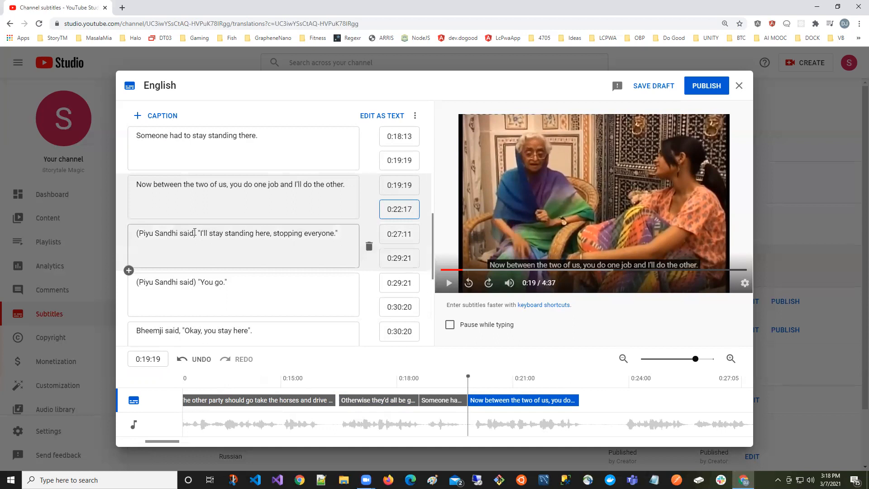
# Copy "(Piyu Sandhi said)" and the opening quote from the following caption to the start of "Now between the two of us" and add a closing quote.
pyautogui.moveTo(201, 234); pyautogui.dragTo(134, 224)
pyautogui.hotkey('ctrl', 'c')
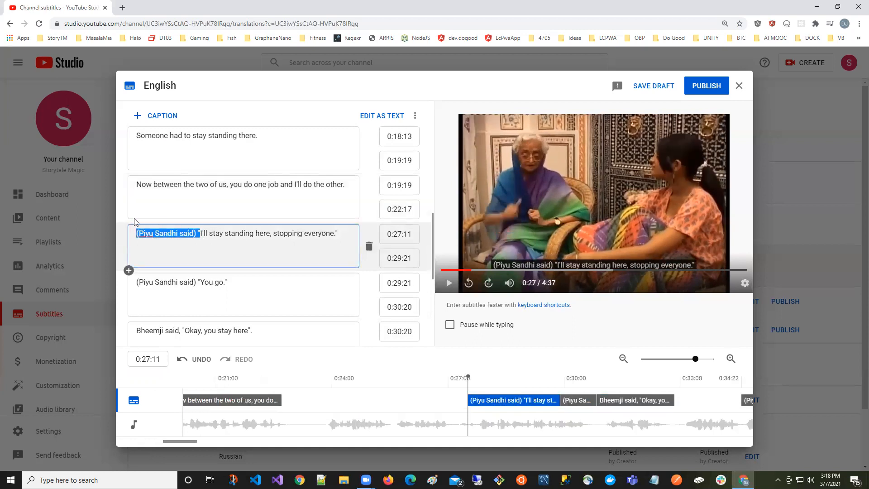
pyautogui.click(139, 187)
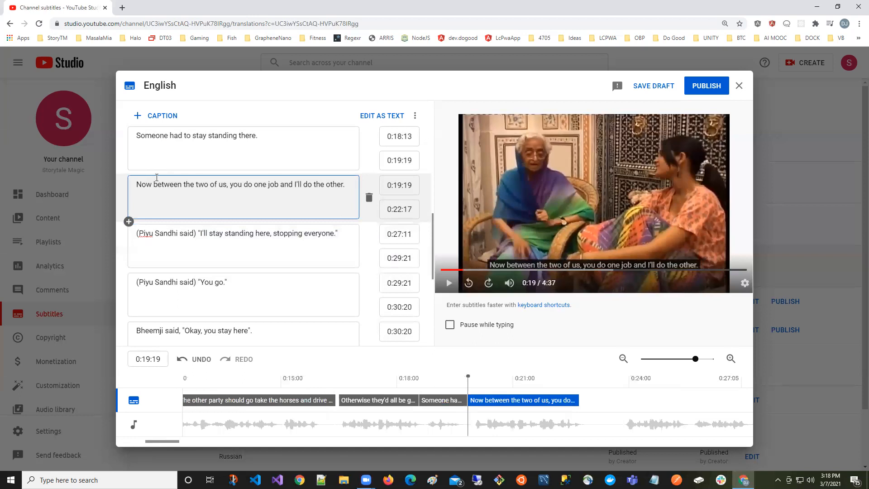
pyautogui.hotkey('ctrl', 'v')
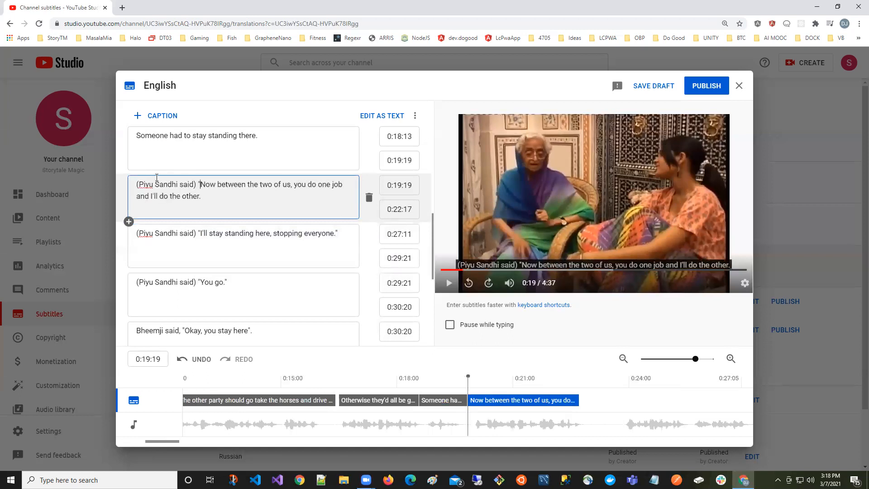
pyautogui.write('"')
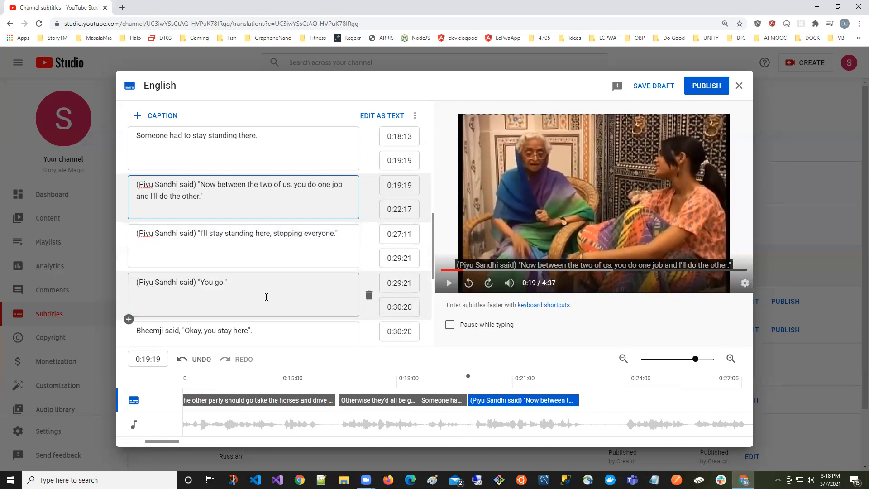
# Replay the "Now between the two of us" caption from 0:19:19 and extend its end on the timeline to 0:22:20.
pyautogui.click(266, 297)
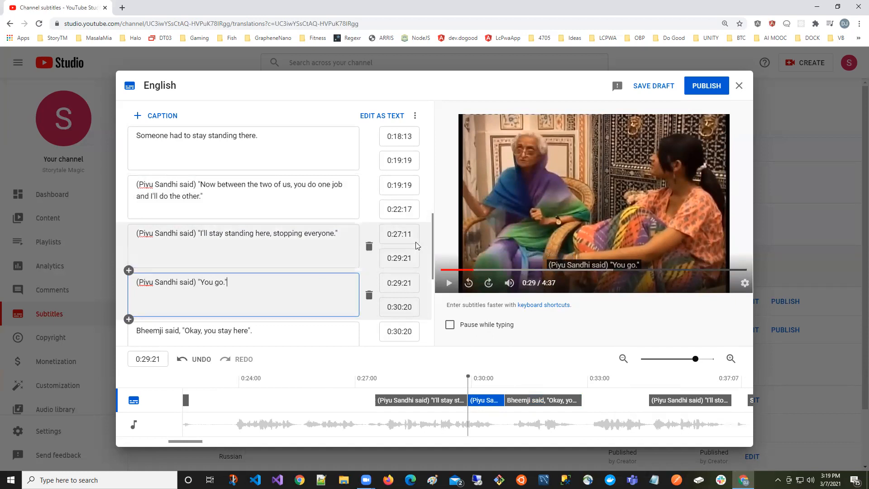
pyautogui.moveTo(201, 182); pyautogui.dragTo(136, 183)
pyautogui.click(228, 194)
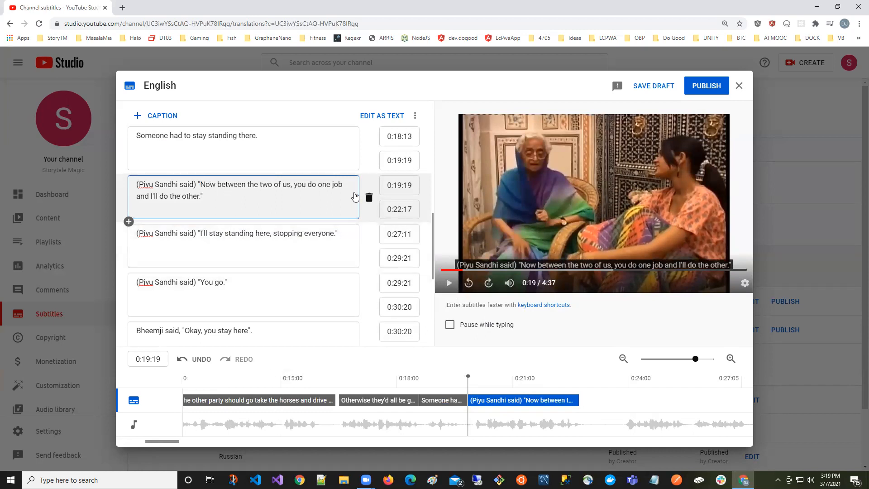
pyautogui.click(450, 283)
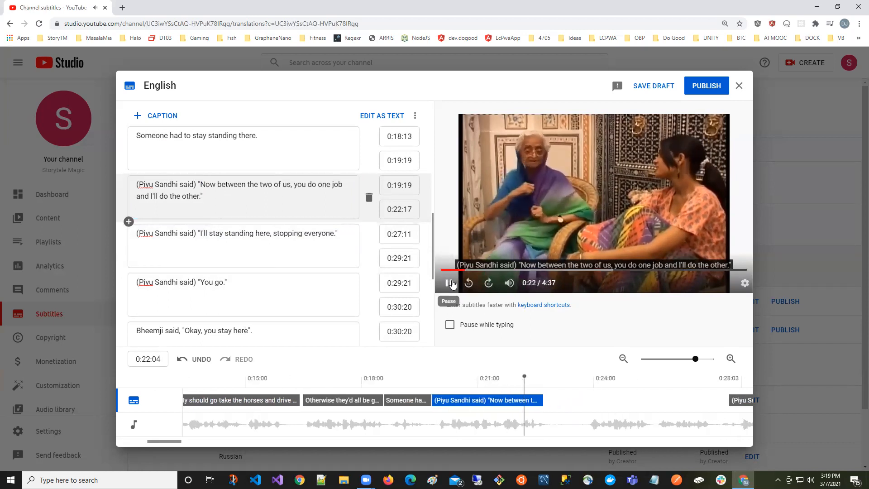
pyautogui.click(450, 283)
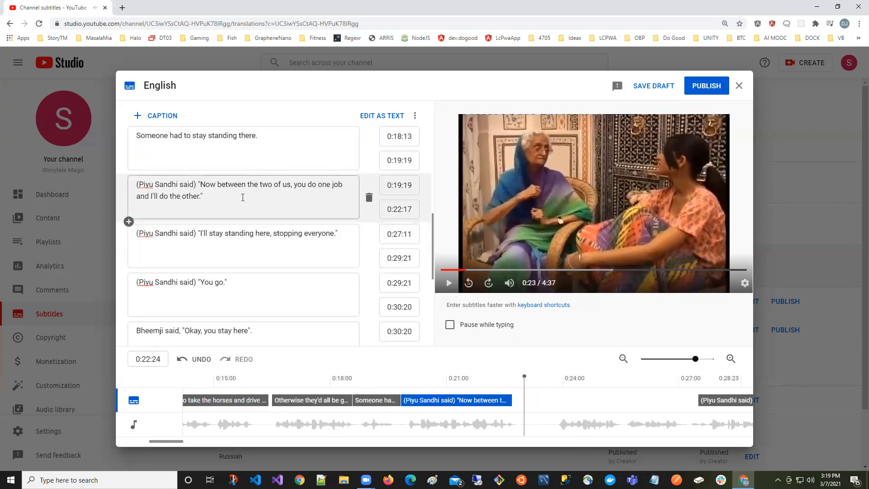
pyautogui.click(401, 208)
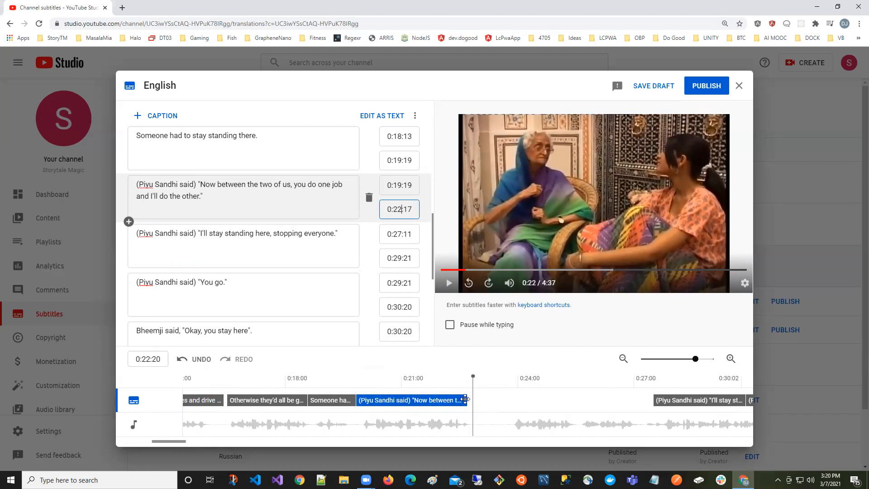
pyautogui.press('ctrl')
pyautogui.press('ctrl')
pyautogui.click(467, 400)
pyautogui.moveTo(467, 400); pyautogui.dragTo(474, 400)
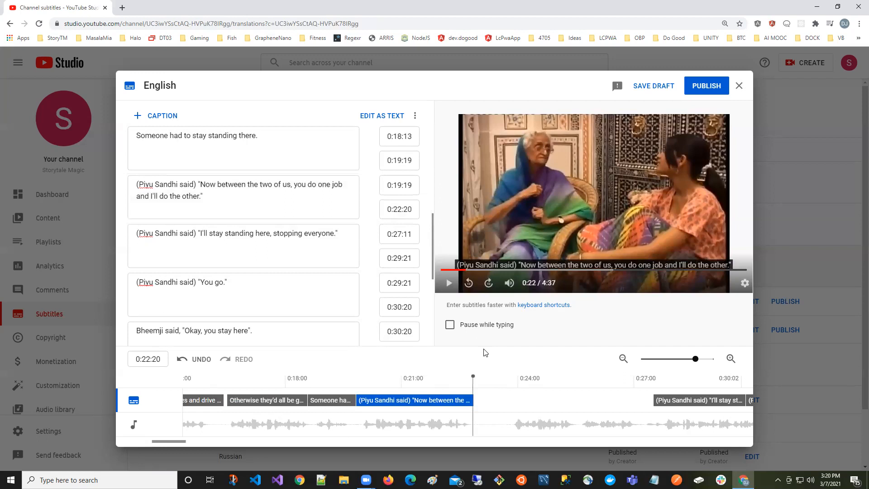
# Play the uncaptioned speech after 0:22:20, replaying it from about 0:24, to find where it starts and ends.
pyautogui.moveTo(413, 259); pyautogui.dragTo(396, 261)
pyautogui.moveTo(409, 210); pyautogui.dragTo(390, 212)
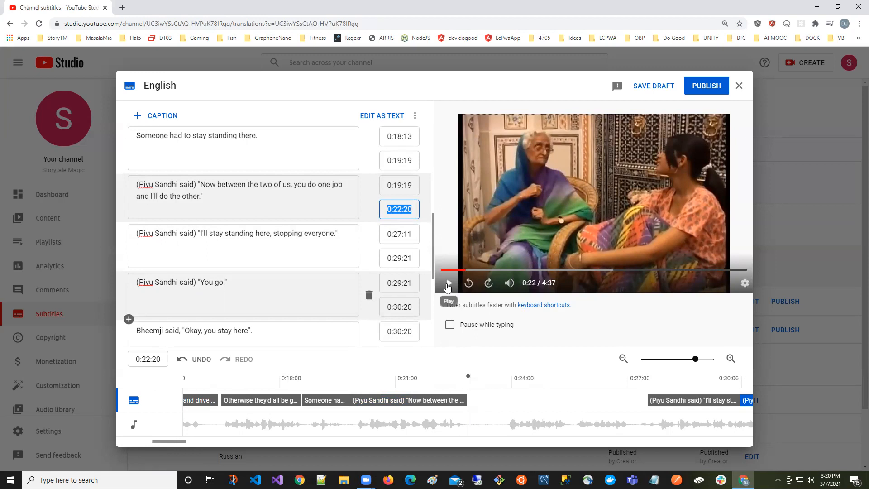
pyautogui.click(448, 285)
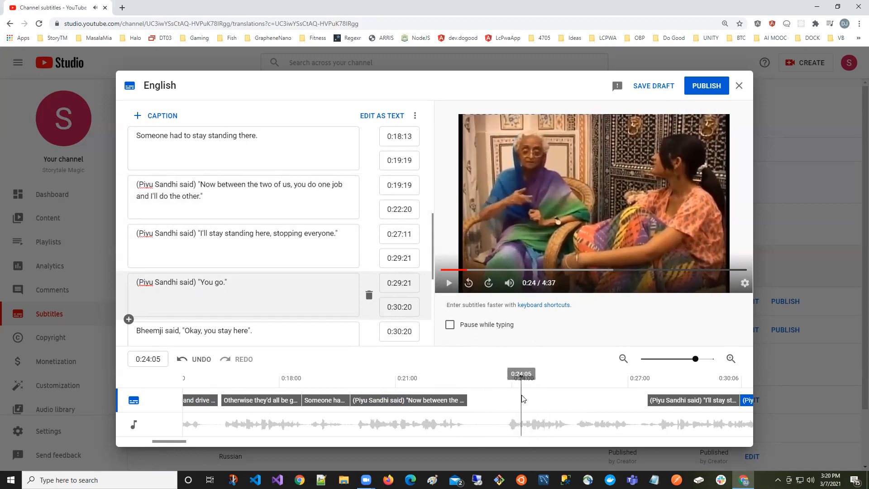
pyautogui.moveTo(523, 392); pyautogui.dragTo(519, 393)
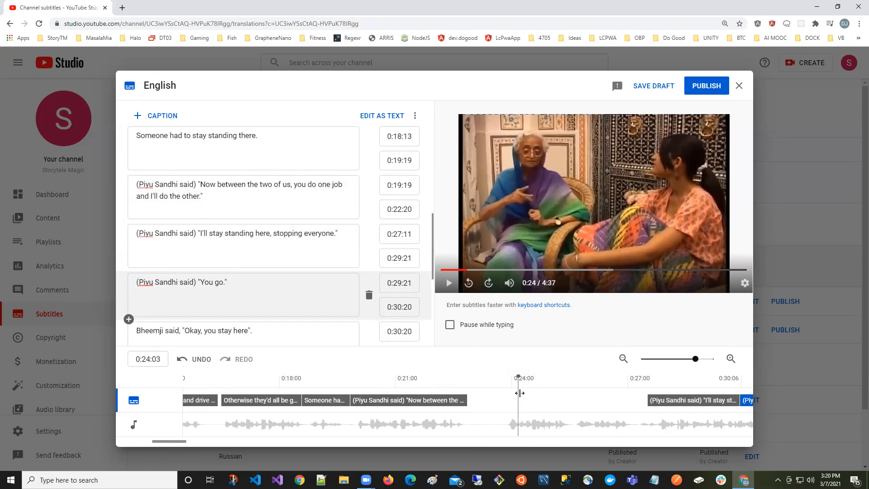
pyautogui.click(449, 283)
pyautogui.click(449, 282)
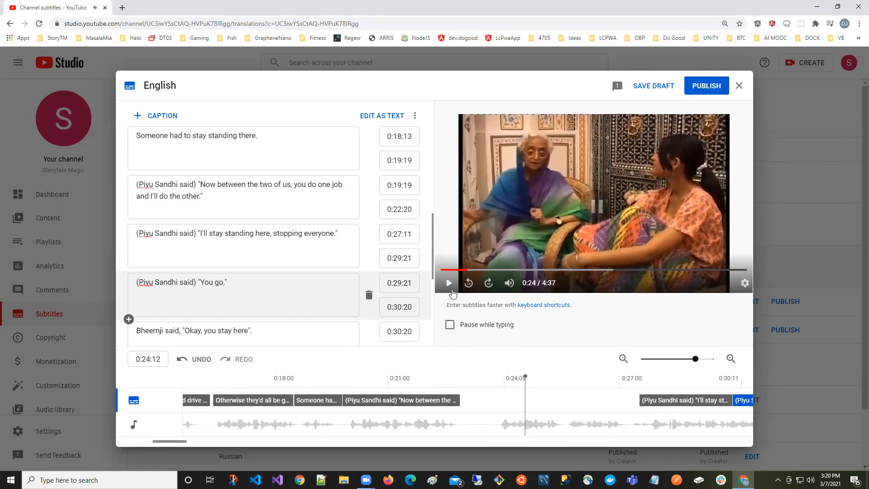
pyautogui.moveTo(523, 405); pyautogui.dragTo(503, 400)
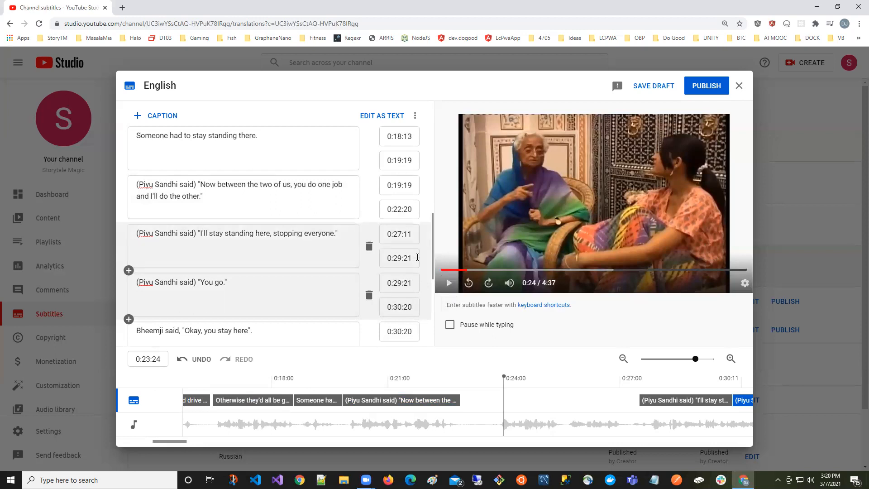
pyautogui.click(449, 285)
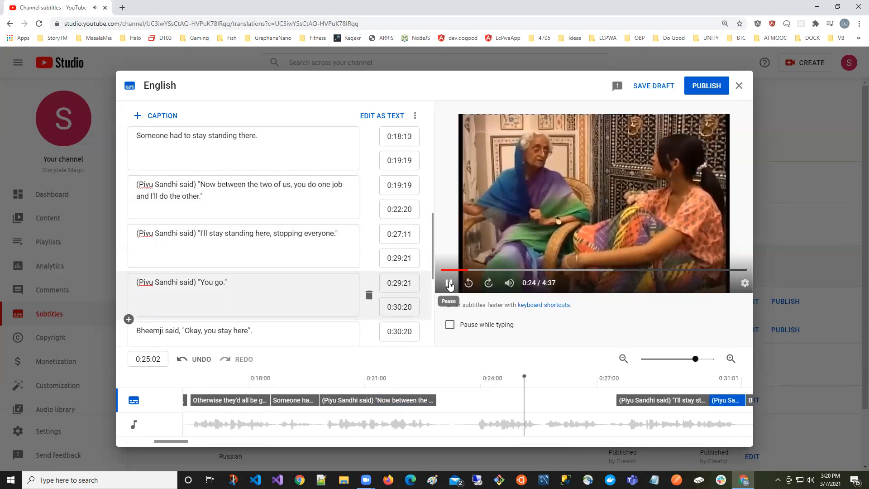
pyautogui.click(450, 284)
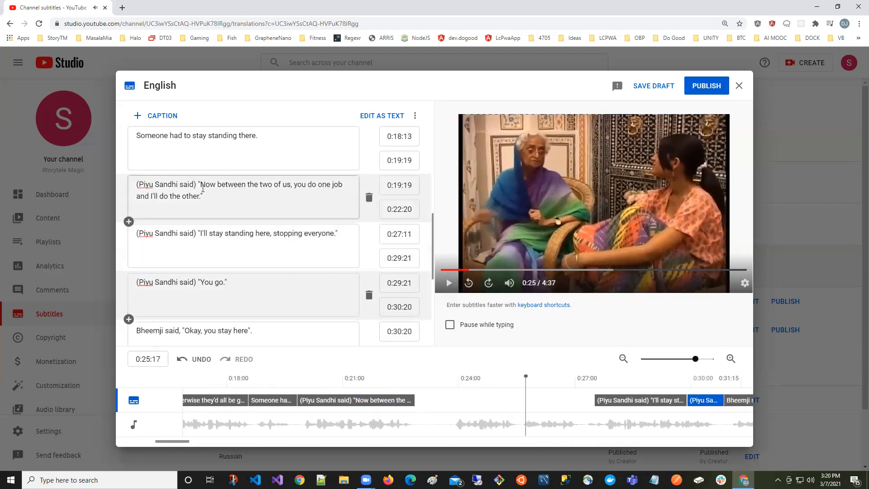
# Insert an empty caption after "Now between the two of us" and fit it to the speech from 0:23:24 to 0:25:14.
pyautogui.click(259, 197)
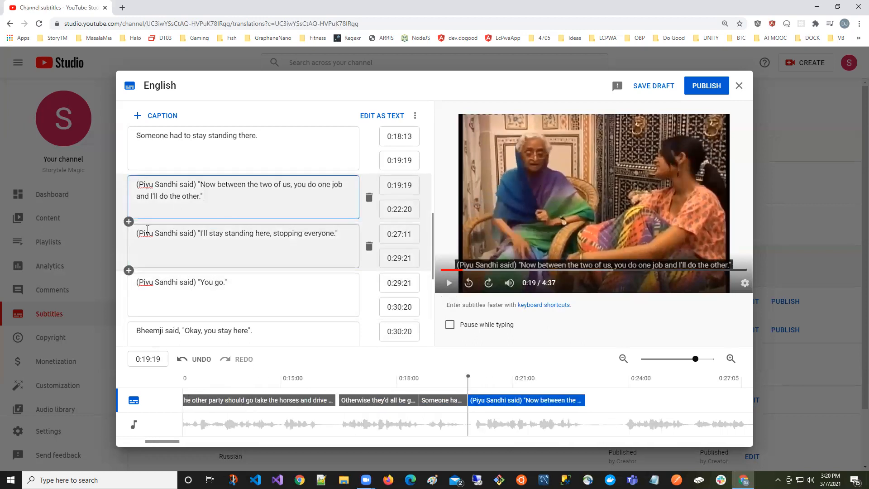
pyautogui.click(129, 224)
pyautogui.click(128, 222)
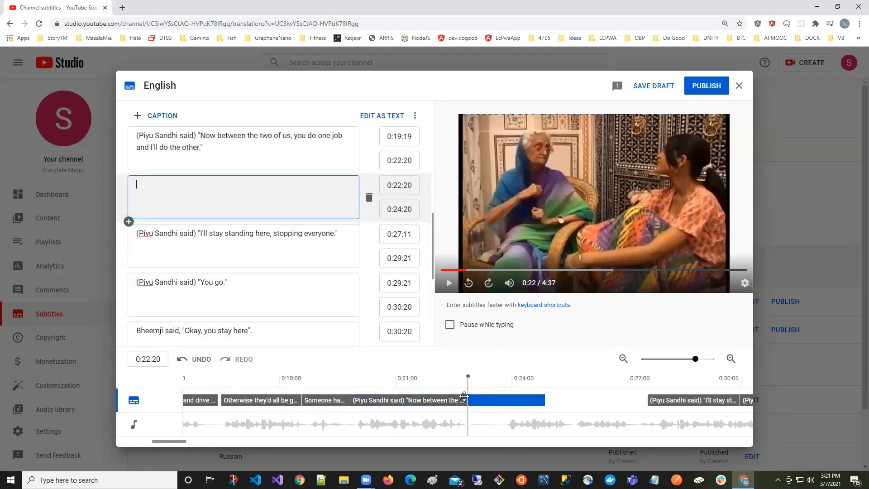
pyautogui.click(450, 284)
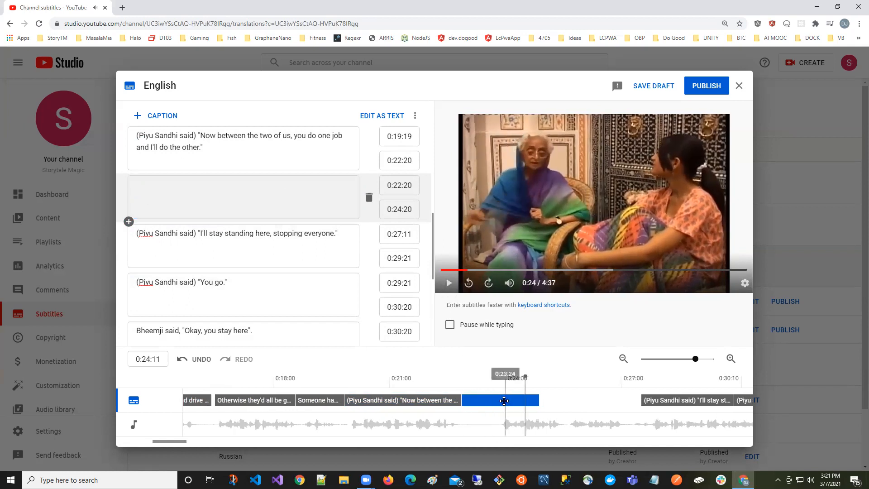
pyautogui.moveTo(505, 399); pyautogui.dragTo(549, 398)
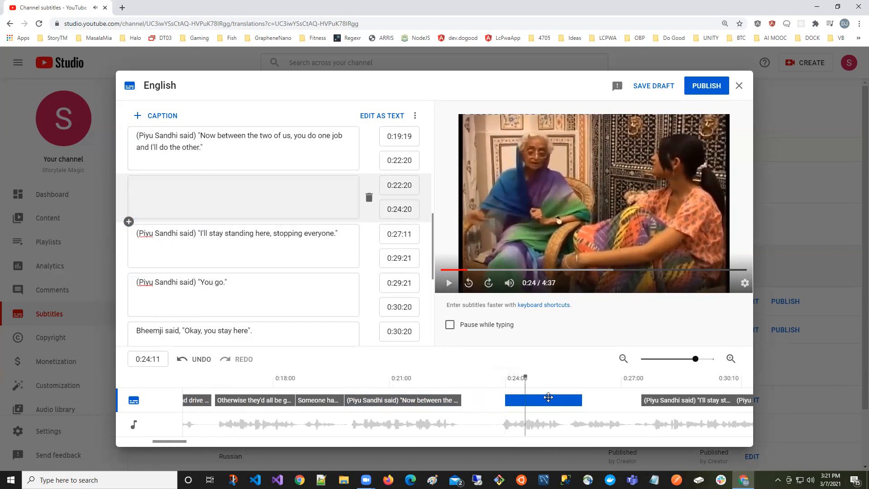
pyautogui.click(449, 283)
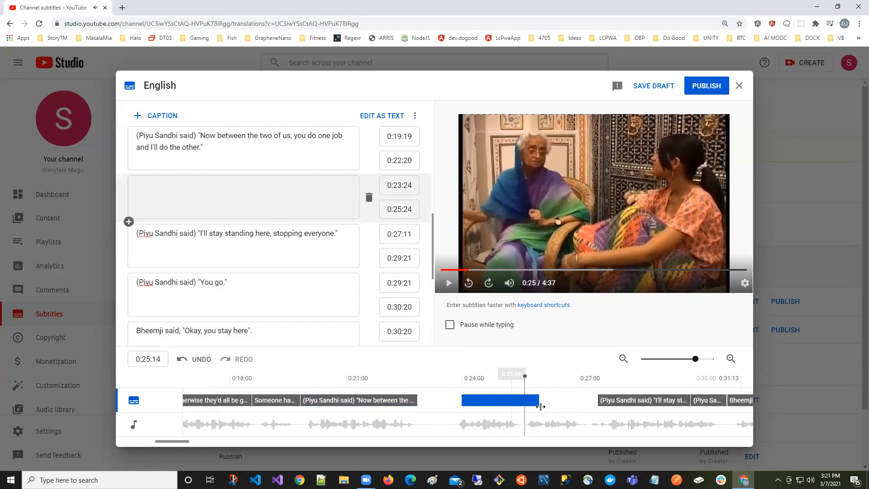
pyautogui.moveTo(539, 400); pyautogui.dragTo(524, 401)
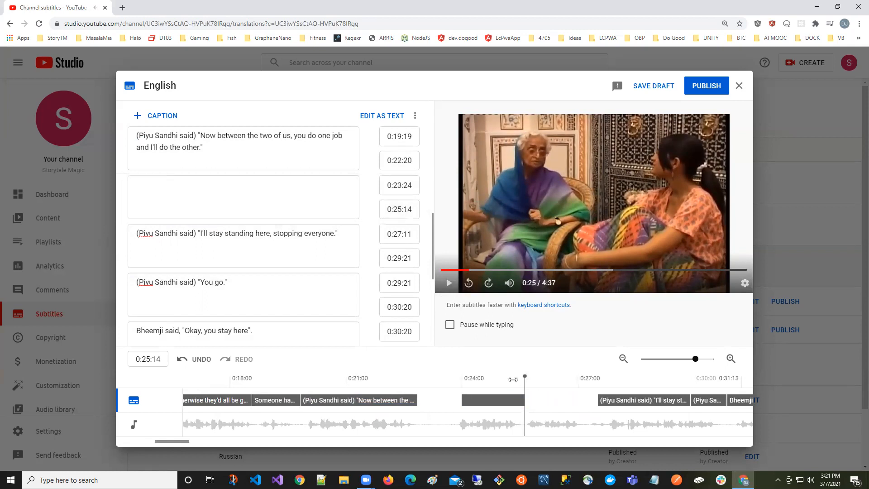
pyautogui.click(172, 200)
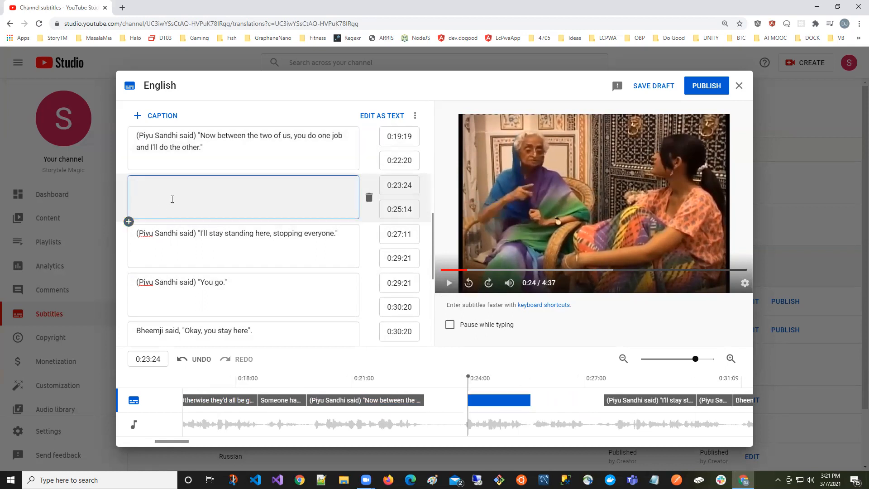
pyautogui.write('(Piyu Sandhi said) "')
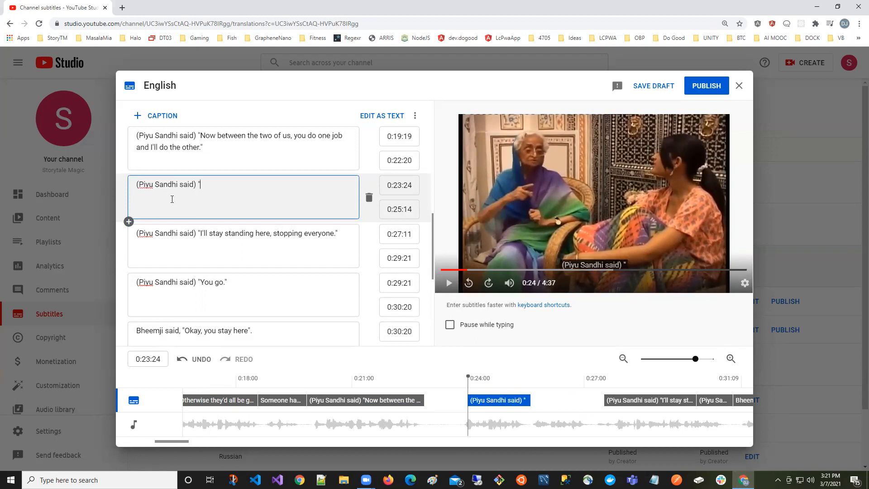
pyautogui.write('You take')
pyautogui.press('BackSpace')
pyautogui.press('BackSpace')
pyautogui.press('BackSpace')
pyautogui.press('BackSpace')
pyautogui.press('BackSpace')
pyautogui.press('BackSpace')
pyautogui.press('BackSpace')
pyautogui.press('BackSpace')
pyautogui.write('So you take the')
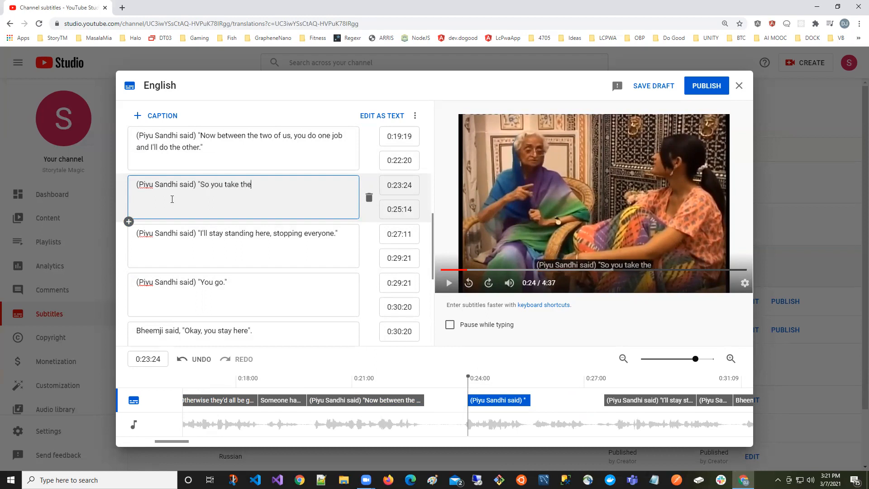
pyautogui.write(' horses and ')
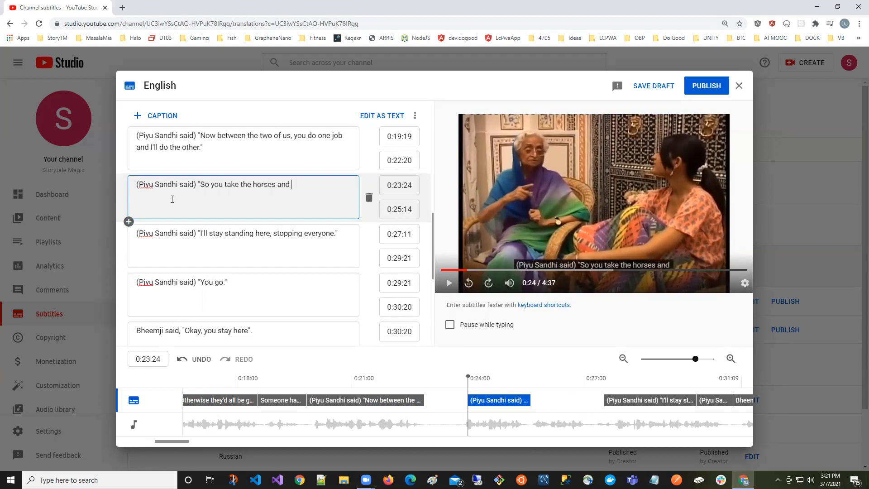
pyautogui.write('ride off"')
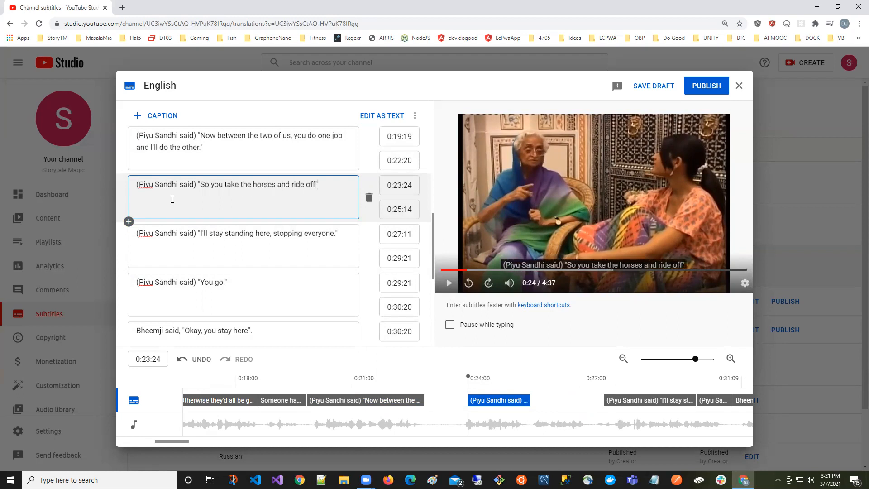
pyautogui.click(450, 284)
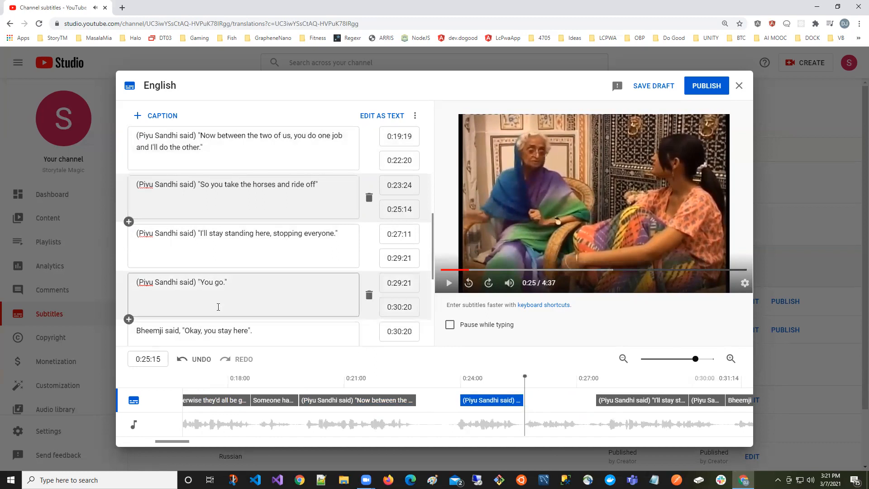
# Copy "Bheemji said," and the opening quote from the start of the "Okay, you stay here" caption.
pyautogui.click(185, 328)
pyautogui.click(224, 276)
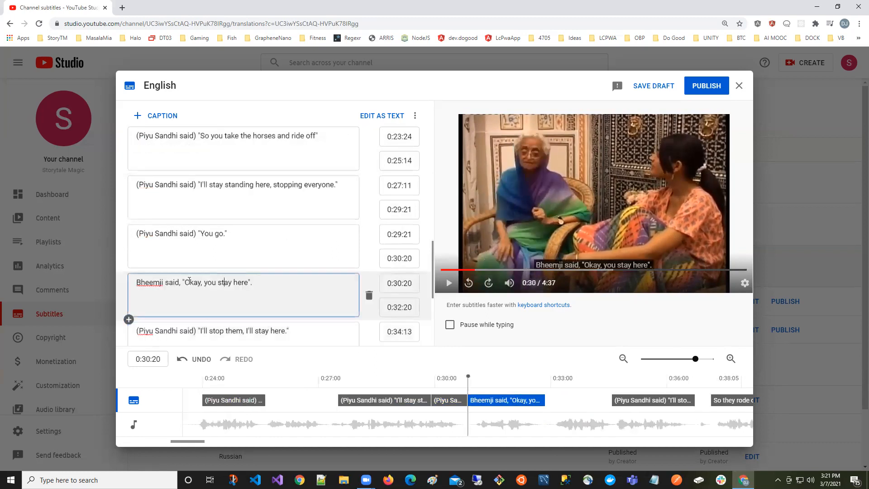
pyautogui.moveTo(185, 282); pyautogui.dragTo(71, 282)
pyautogui.hotkey('ctrl', 'c')
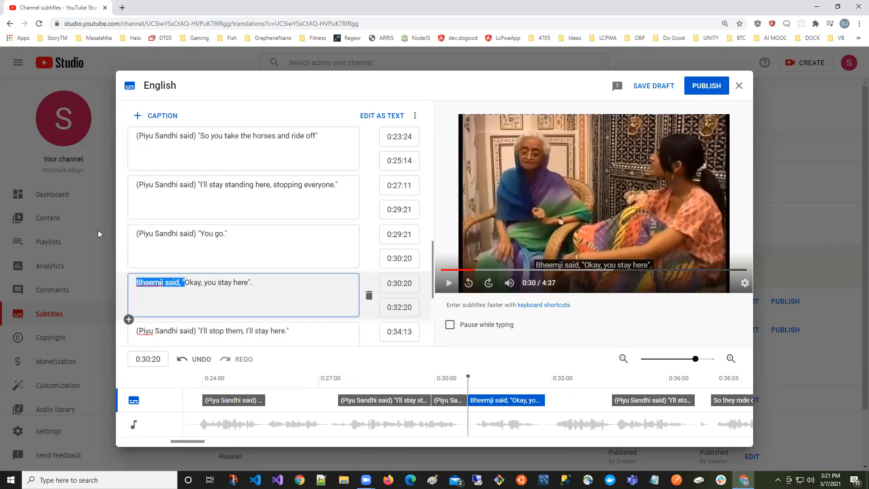
# Try to replace the "(Piyu Sandhi said)" label of the "I'll stay standing here" caption with the copied Bheemji label in parentheses.
pyautogui.moveTo(200, 186); pyautogui.dragTo(86, 186)
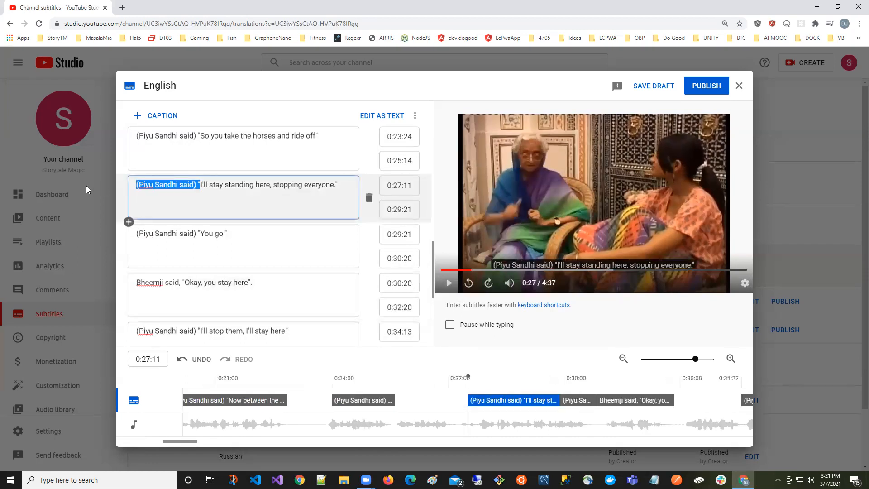
pyautogui.hotkey('ctrl', 'v')
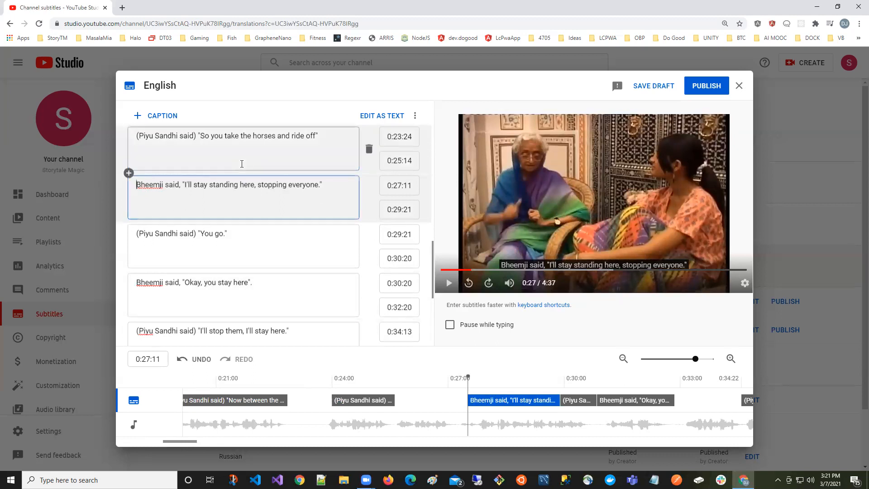
pyautogui.write('(')
pyautogui.hotkey('ctrl', 'Right')
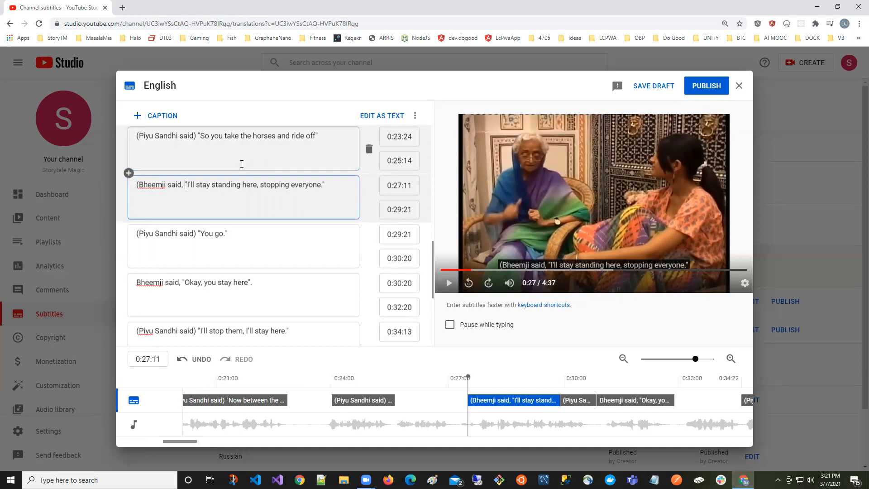
pyautogui.hotkey('ctrl', 'z')
pyautogui.hotkey('ctrl', 'z')
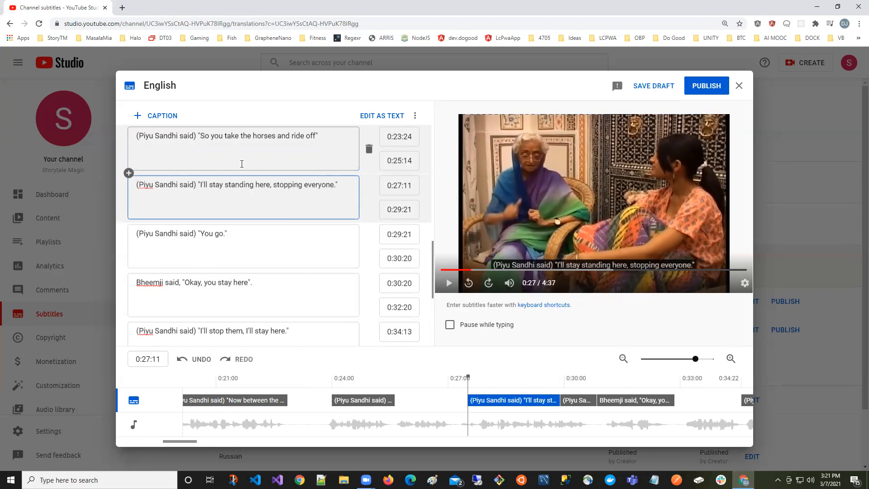
# Change the speaker label of the "You go." caption to "(Bheemji said)", keeping a single opening quote.
pyautogui.click(195, 233)
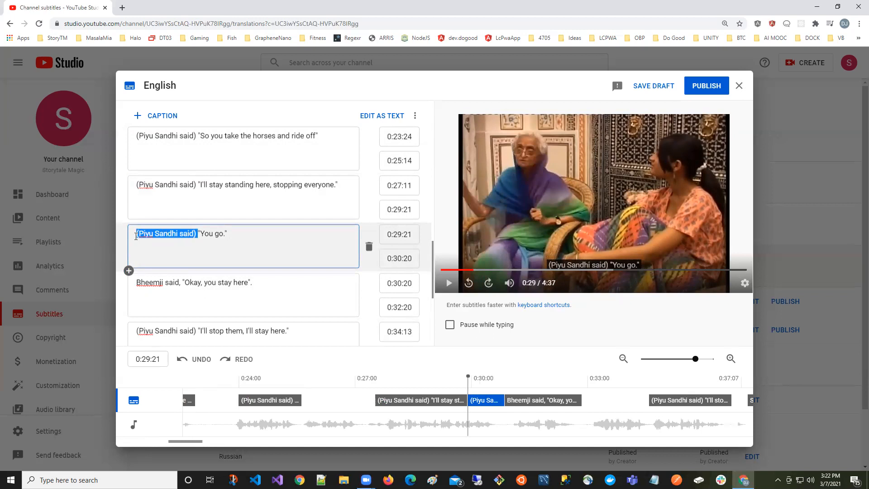
pyautogui.write('Bheemji said,')
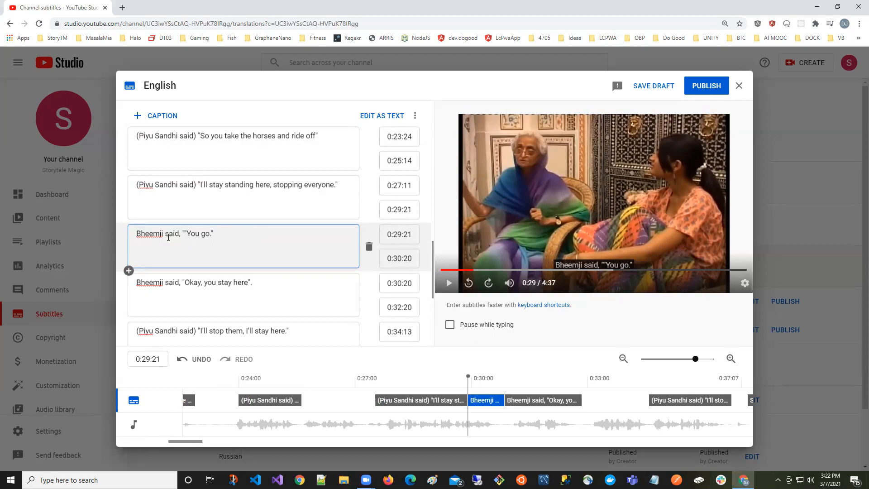
pyautogui.press('Home')
pyautogui.write('(')
pyautogui.press('BackSpace')
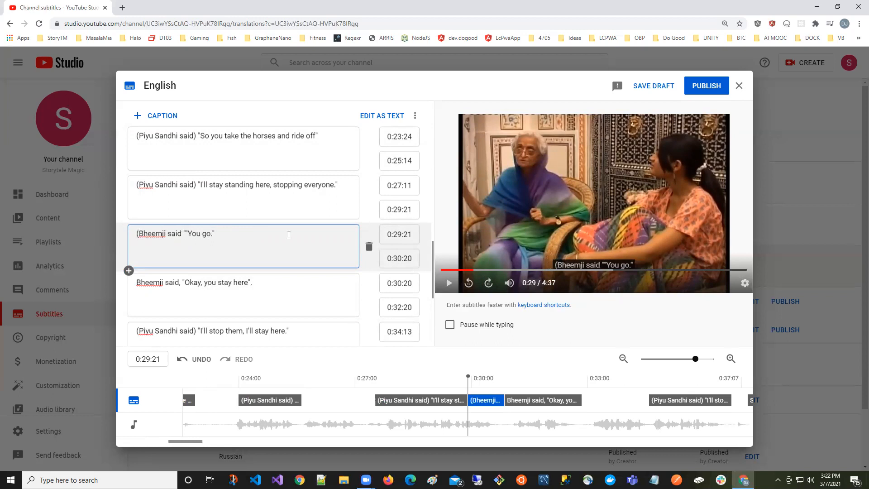
pyautogui.write(')')
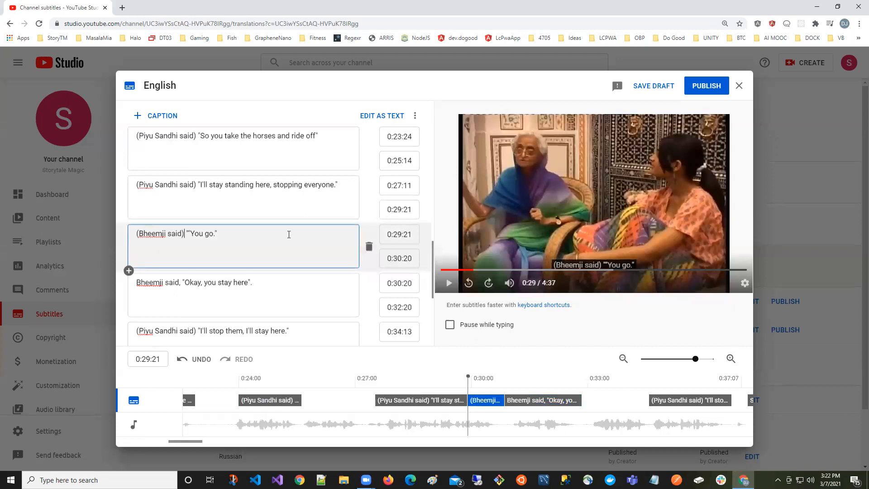
pyautogui.press('BackSpace')
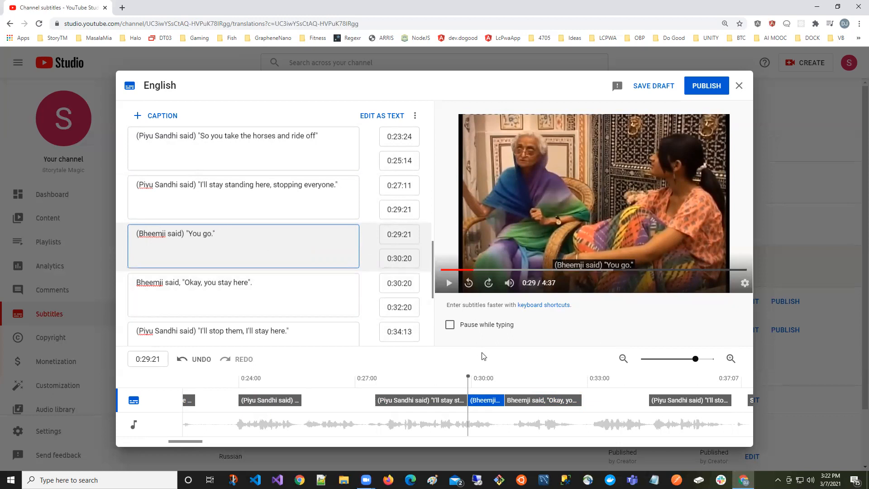
# Replay the dialogue between about 0:23 and 0:32 to check which character speaks each caption.
pyautogui.click(448, 284)
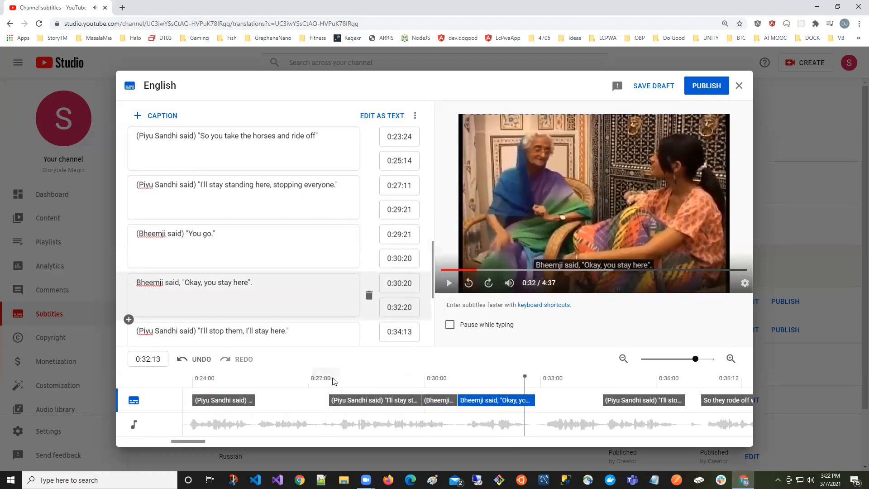
pyautogui.click(246, 379)
pyautogui.click(452, 285)
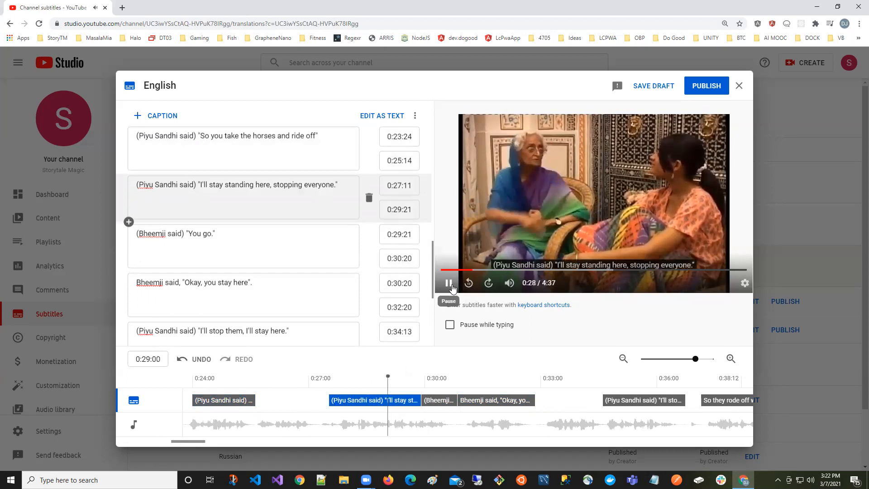
pyautogui.click(453, 285)
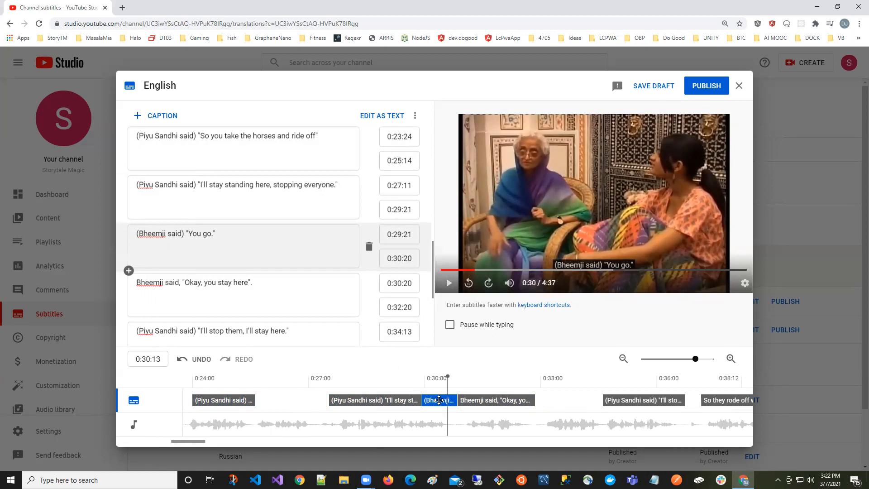
pyautogui.moveTo(446, 378); pyautogui.dragTo(294, 384)
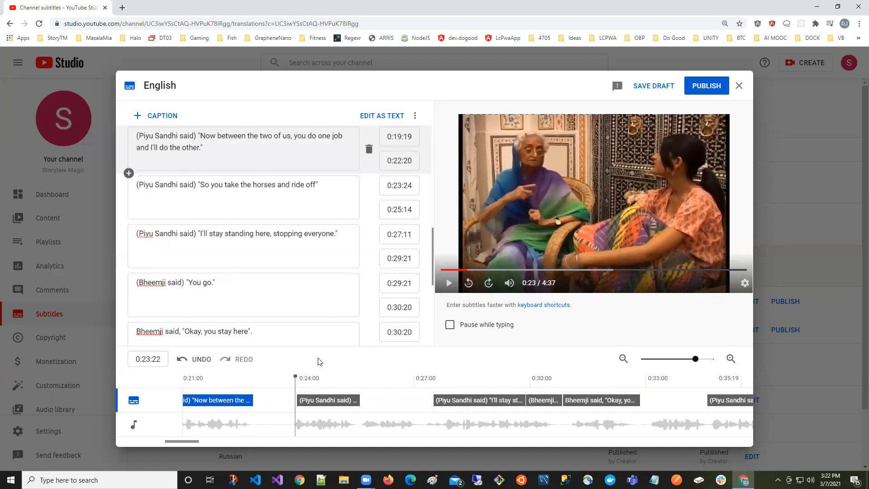
pyautogui.click(450, 283)
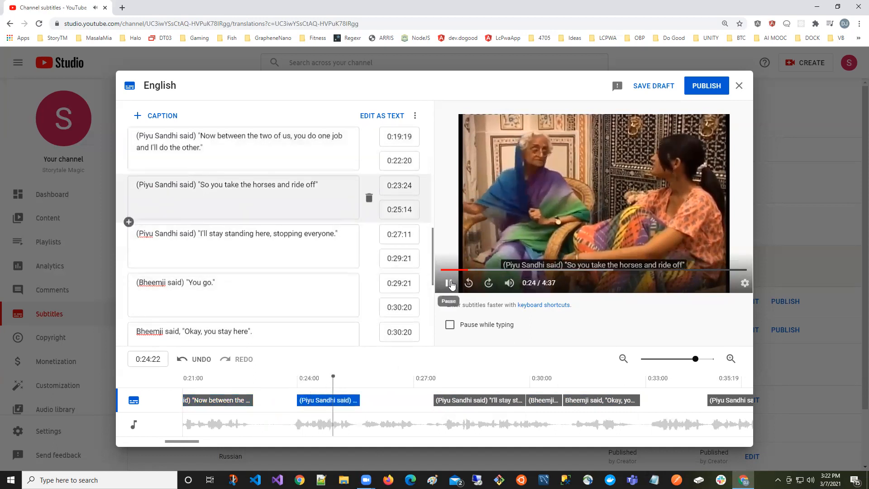
pyautogui.click(450, 283)
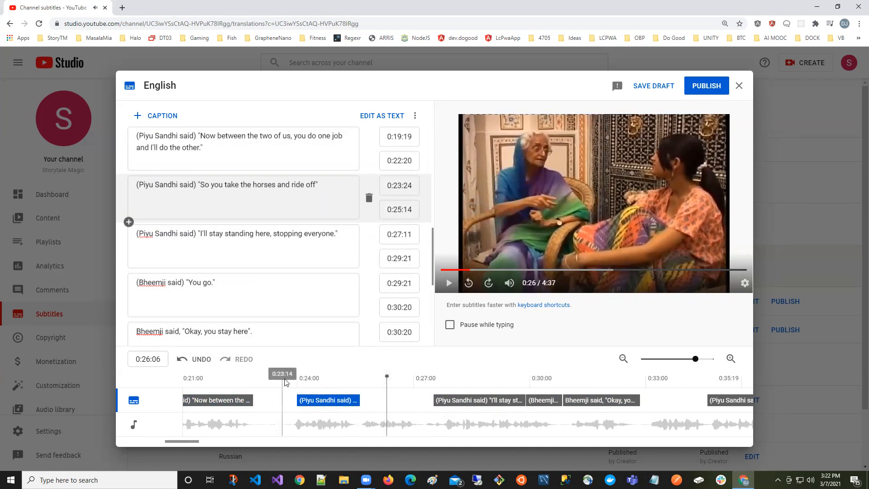
pyautogui.click(285, 410)
pyautogui.click(450, 283)
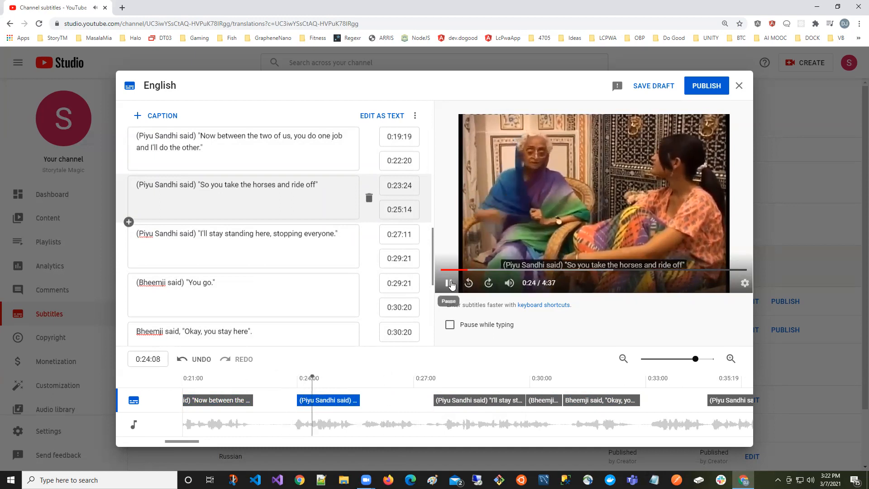
pyautogui.click(451, 283)
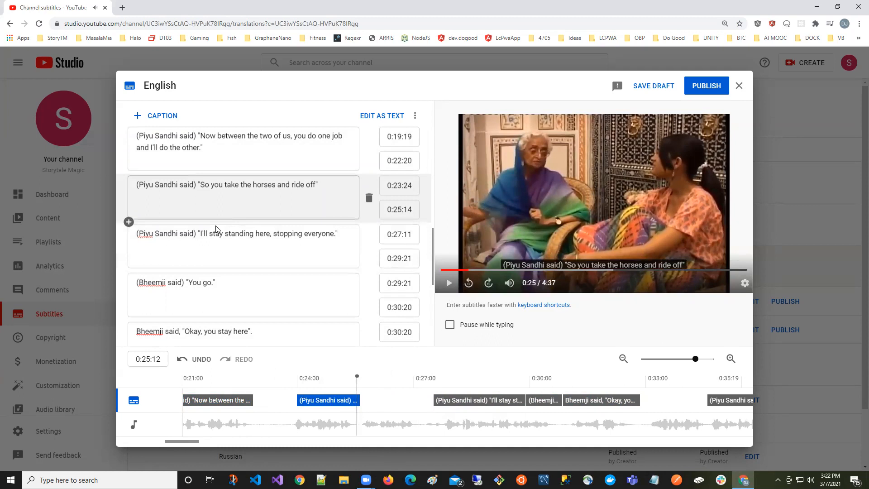
# Change the "So you take the horses" caption to (Bheemji said) "So I'll take the horses and ride off".
pyautogui.moveTo(187, 282); pyautogui.dragTo(162, 283)
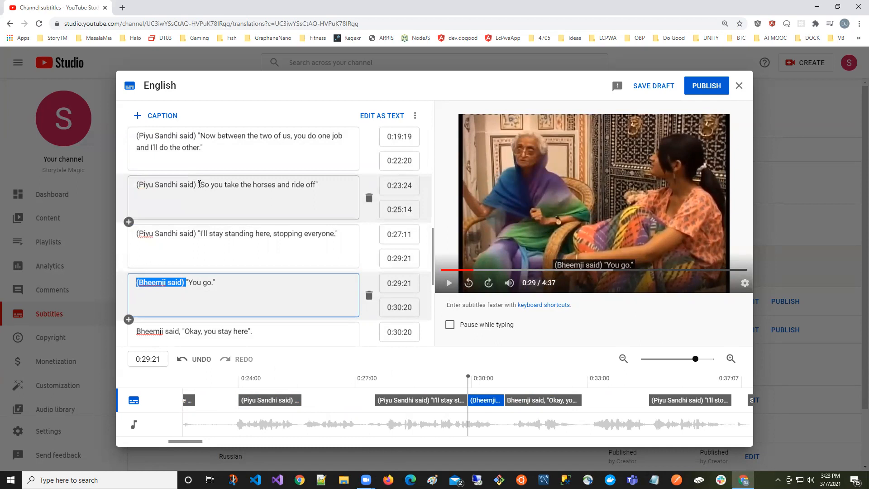
pyautogui.moveTo(199, 184); pyautogui.dragTo(163, 188)
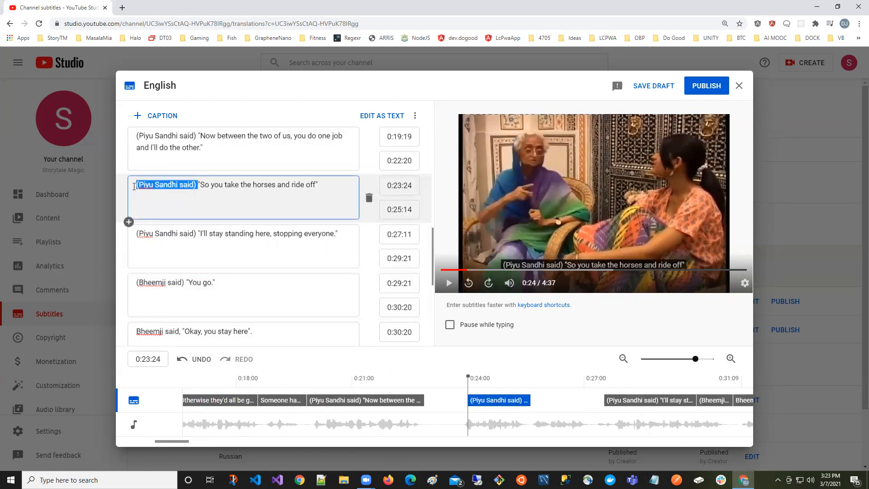
pyautogui.write('(Bheemji said)')
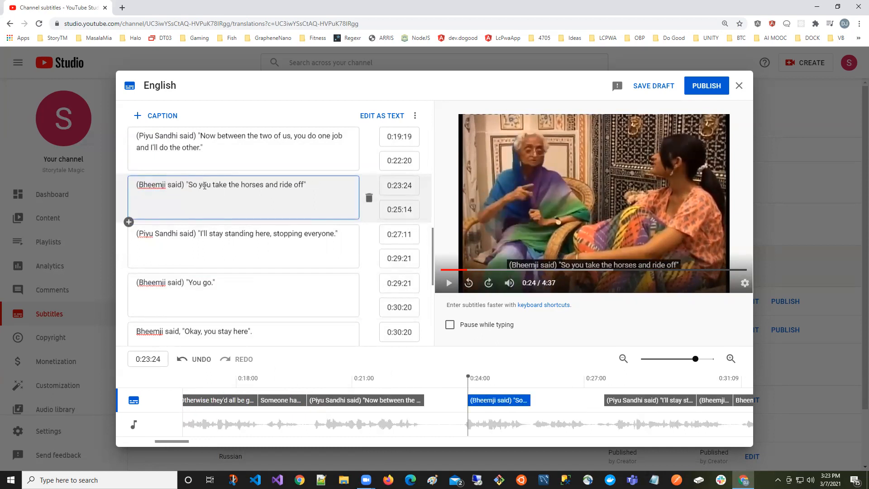
pyautogui.write("I'll")
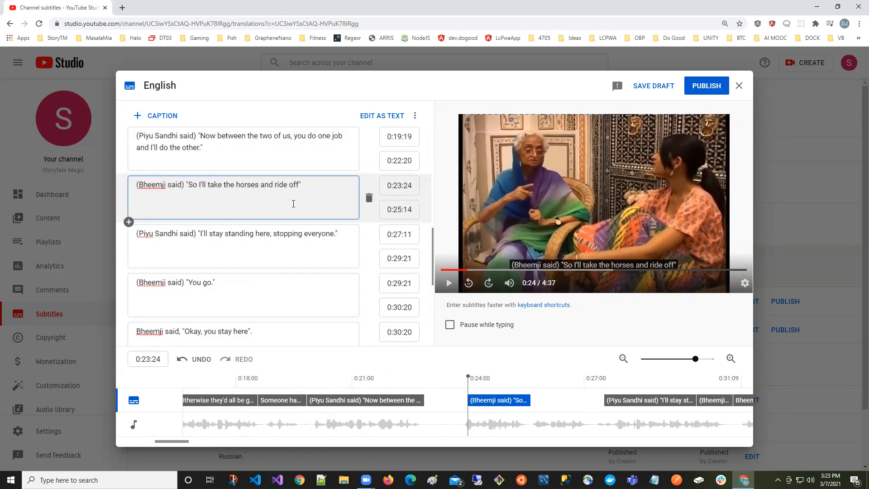
# Replay the dialogue between about 0:18 and 0:26 to check which character speaks each caption.
pyautogui.click(447, 284)
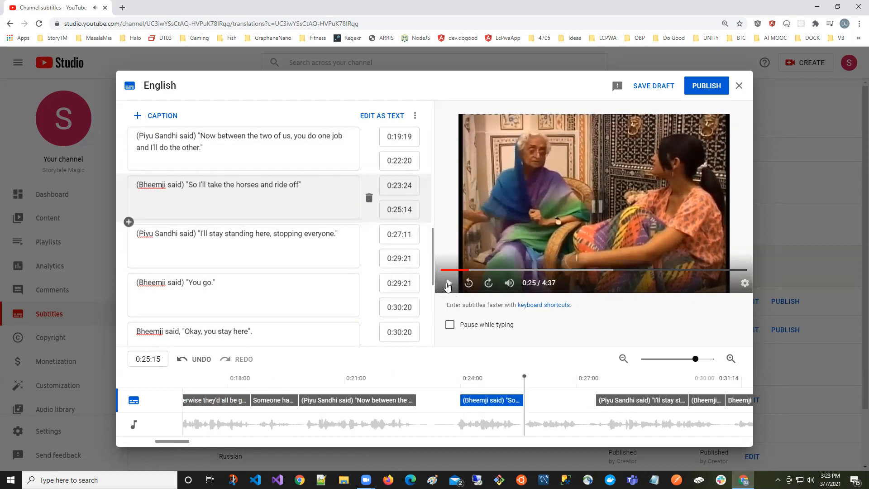
pyautogui.click(397, 384)
pyautogui.click(449, 284)
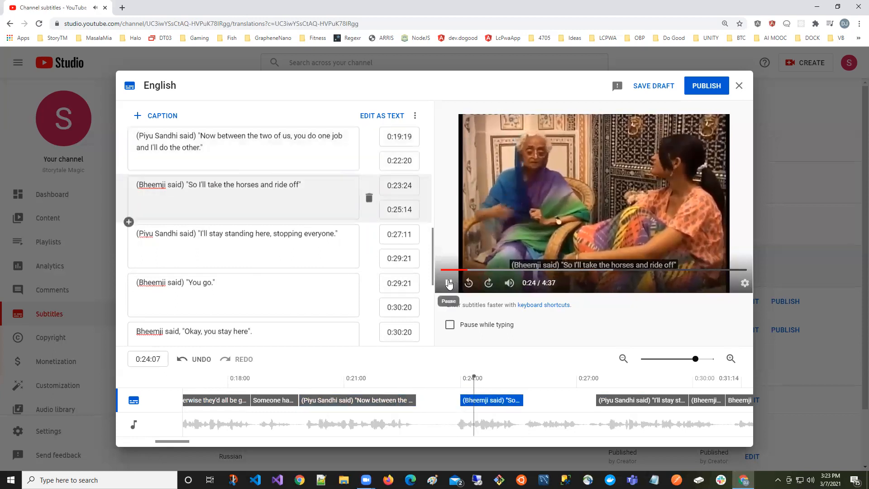
pyautogui.click(449, 285)
pyautogui.click(294, 377)
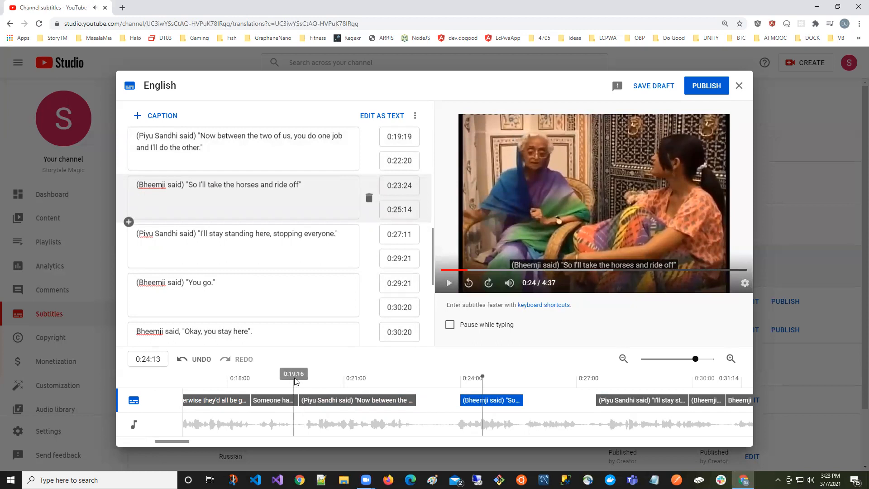
pyautogui.click(448, 284)
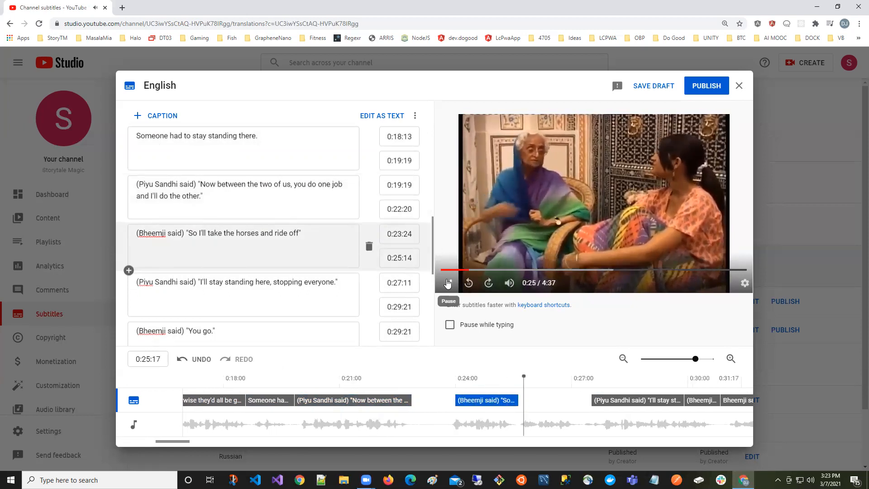
pyautogui.click(448, 284)
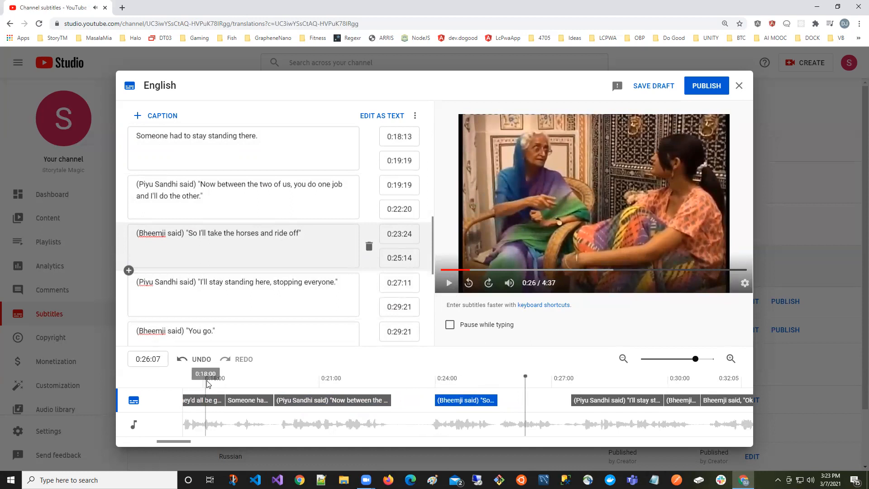
pyautogui.click(208, 385)
pyautogui.click(448, 283)
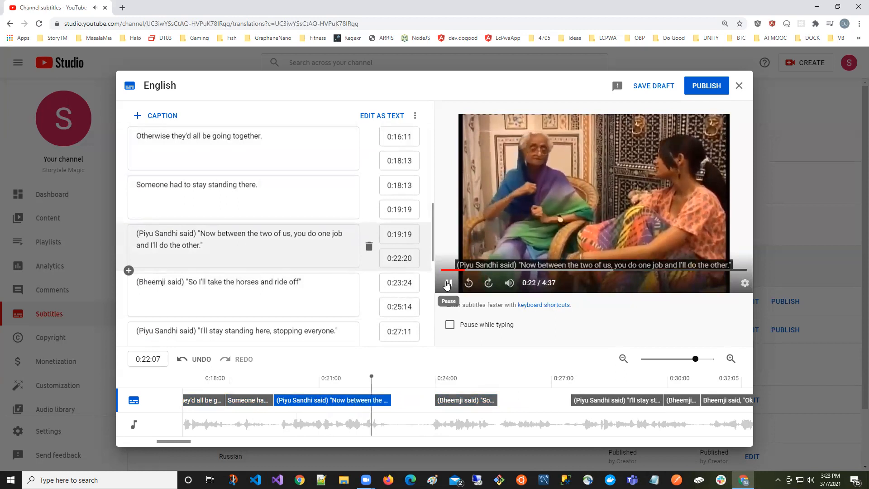
pyautogui.click(448, 284)
pyautogui.click(271, 379)
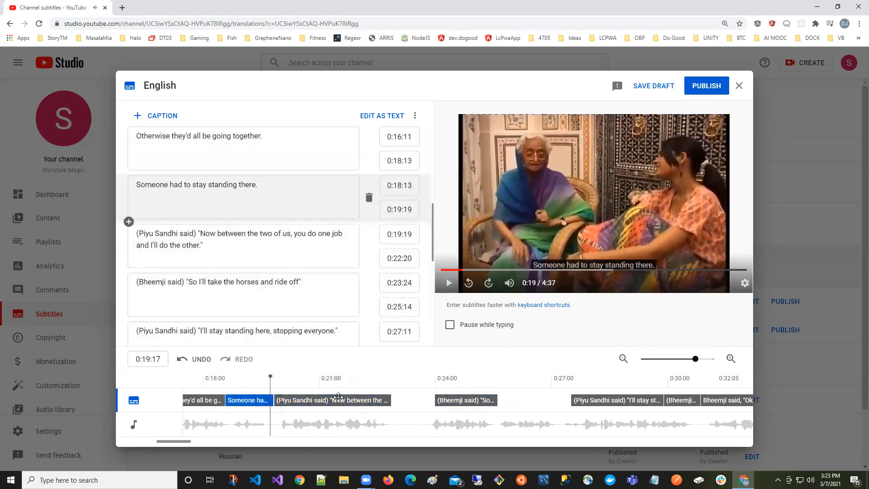
# Change the speaker label of the "Now between the two of us" caption to (Bheemji said), keeping the opening quote.
pyautogui.click(339, 398)
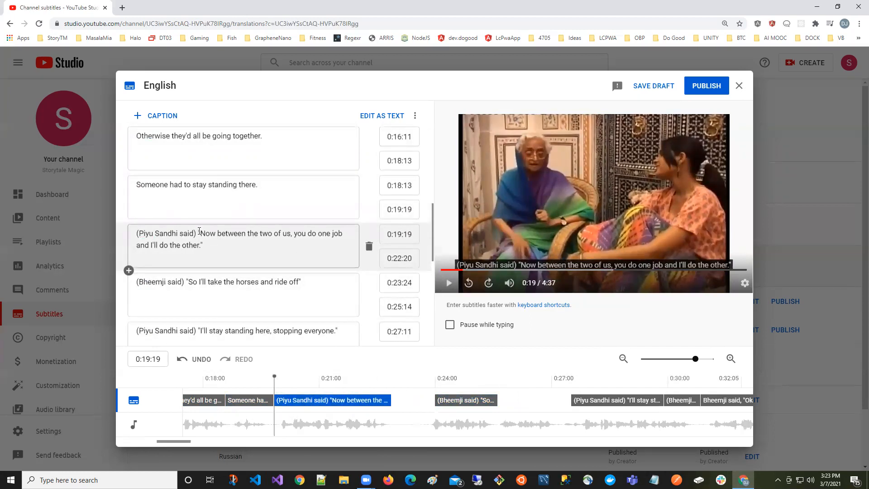
pyautogui.moveTo(199, 231); pyautogui.dragTo(138, 235)
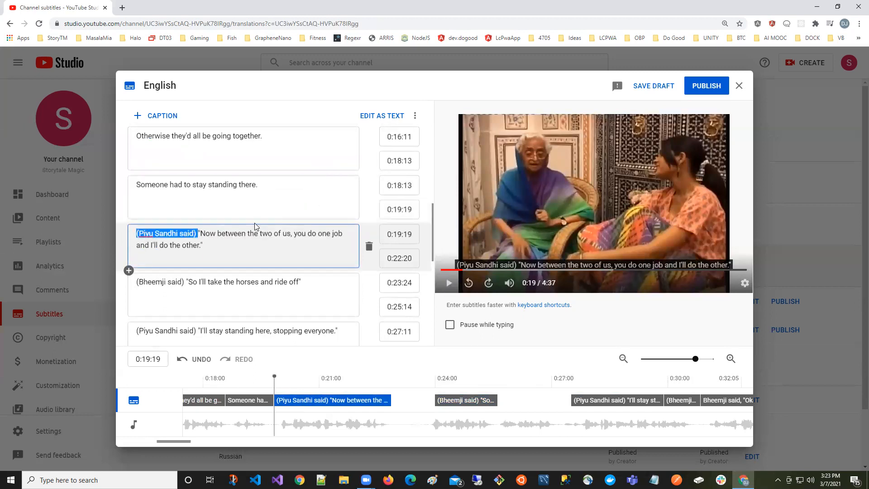
pyautogui.write('(Bheemji said)')
pyautogui.write('"')
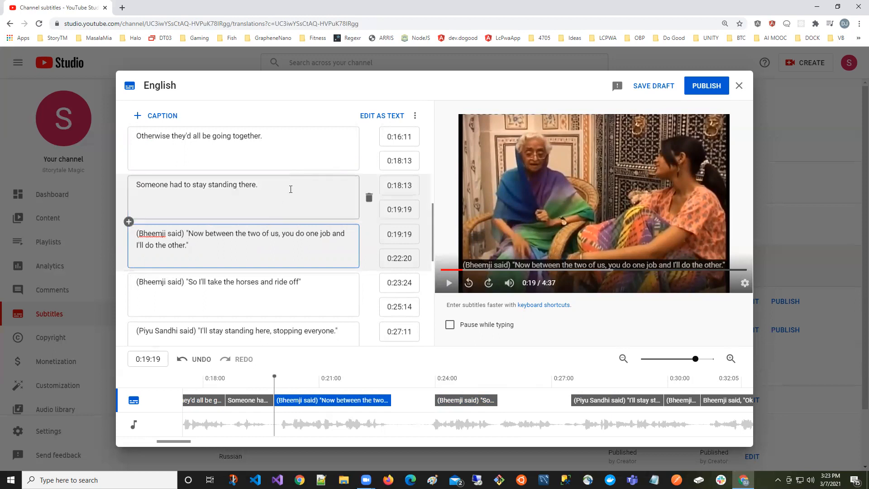
# Replay the video up to about 0:29 to check the dialogue against the captions and find untranslated speech.
pyautogui.click(290, 189)
pyautogui.click(450, 283)
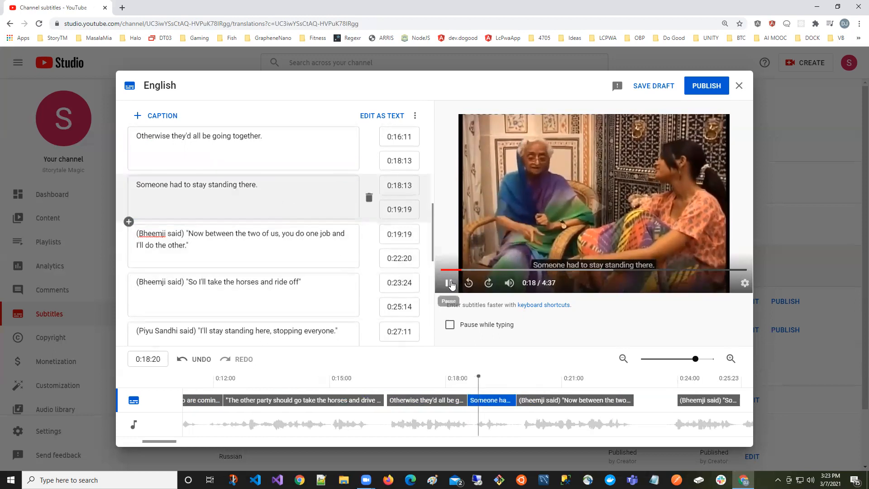
pyautogui.click(285, 386)
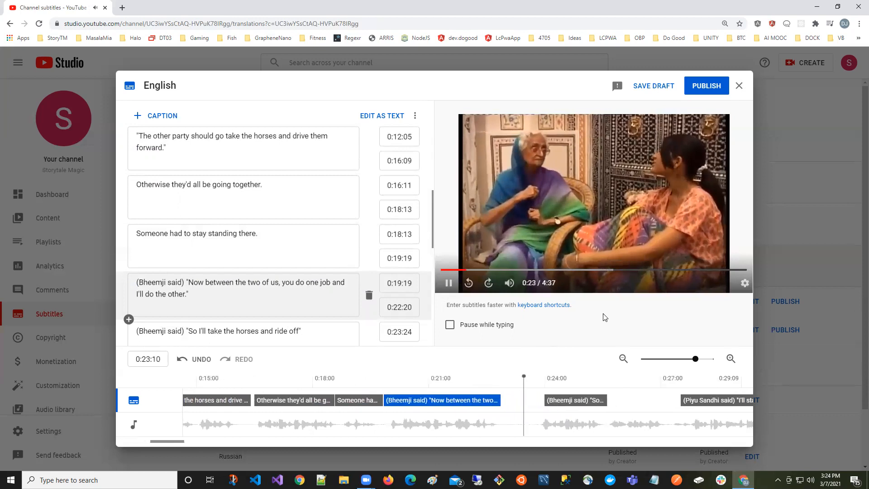
pyautogui.click(450, 325)
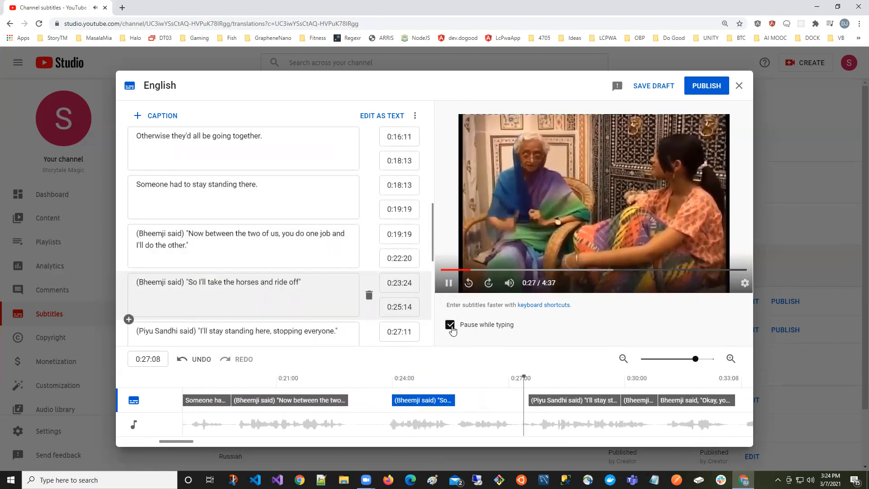
pyautogui.click(451, 325)
pyautogui.click(448, 282)
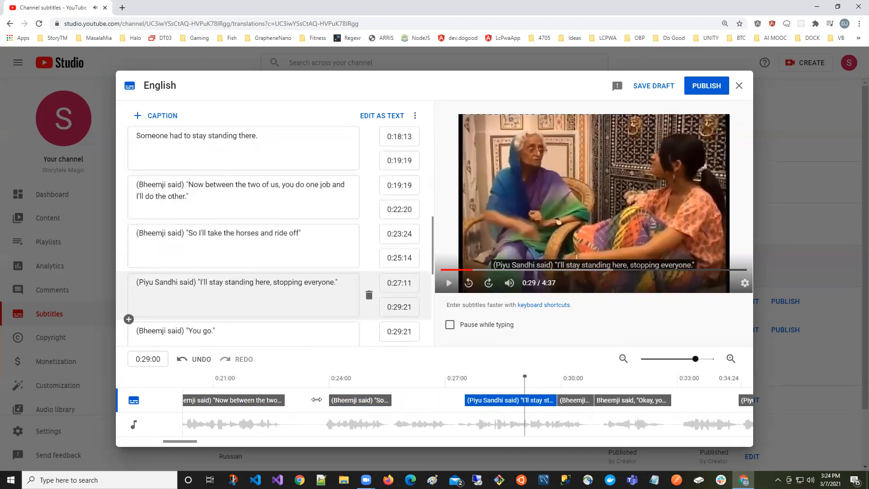
# Shorten the "So I'll take the horses" caption to end at 0:25:12 and add an empty caption from 0:25:14 to 0:27:11.
pyautogui.click(317, 400)
pyautogui.click(451, 283)
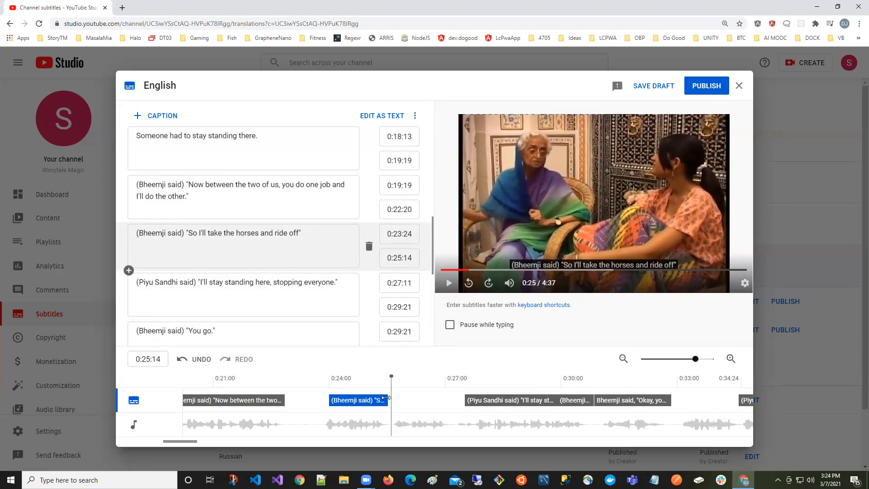
pyautogui.moveTo(386, 398); pyautogui.dragTo(384, 398)
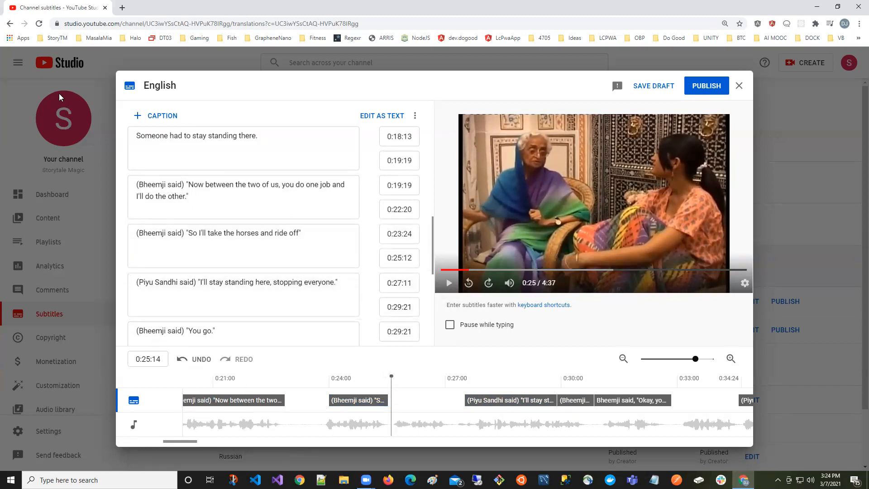
pyautogui.click(138, 118)
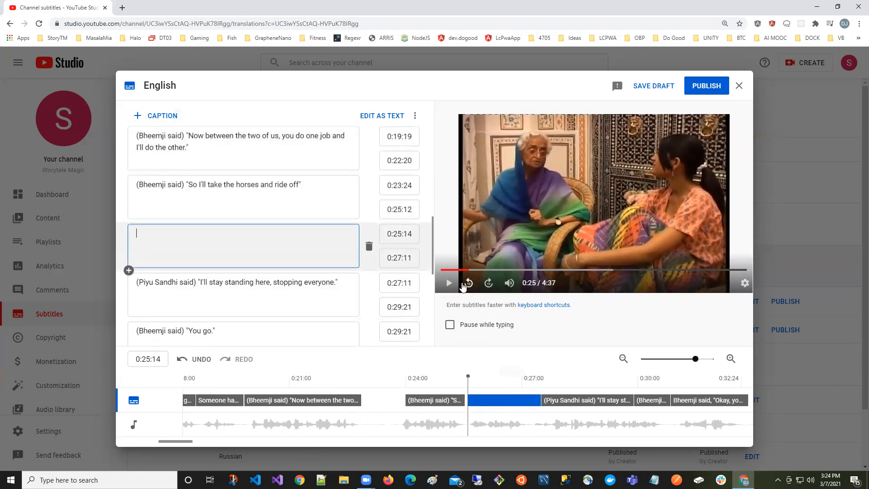
# Listen to the passage from 0:25:14 to about 0:27 to check the new empty caption's content and end point.
pyautogui.click(449, 283)
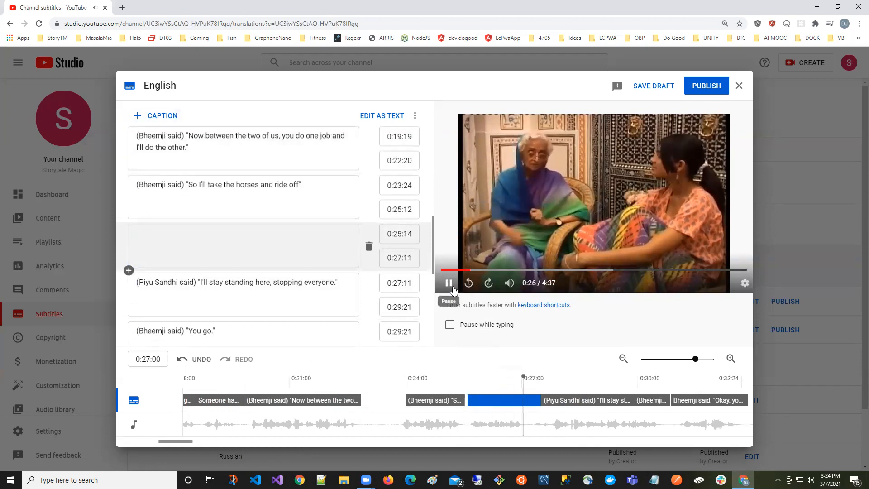
pyautogui.click(451, 285)
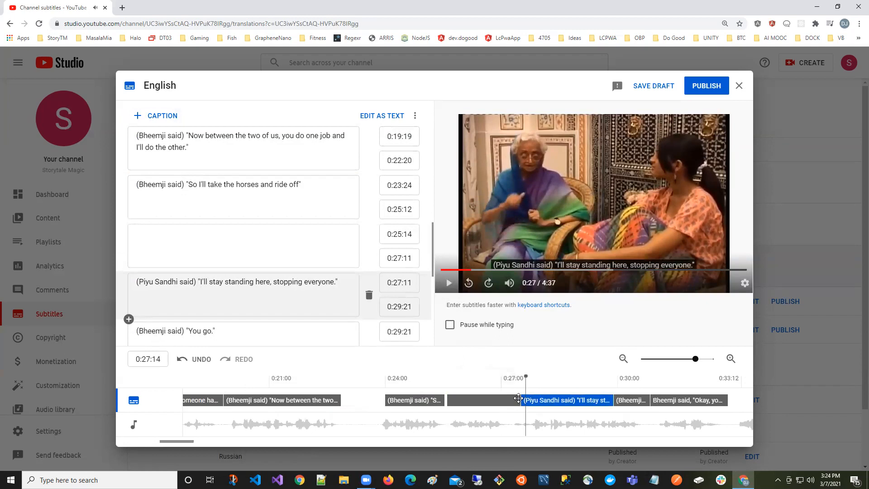
pyautogui.moveTo(521, 399)
pyautogui.mouseDown()
pyautogui.moveTo(512, 394)
pyautogui.moveTo(519, 397)
pyautogui.mouseUp()
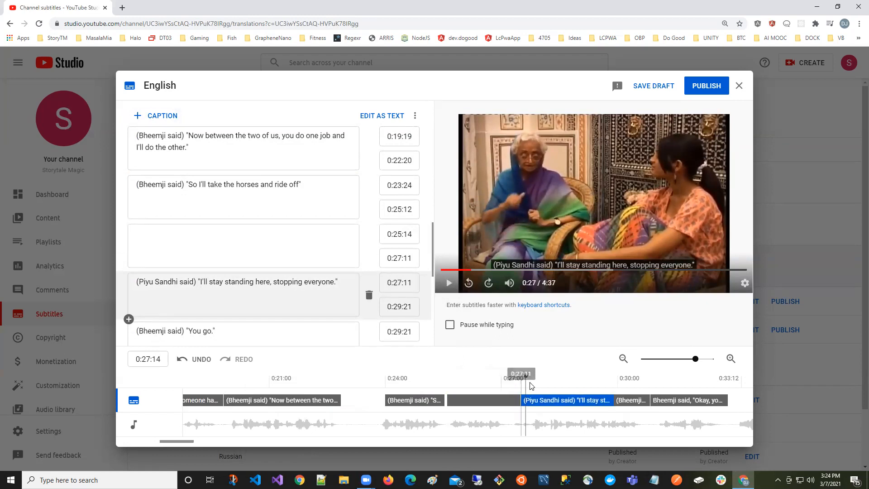
pyautogui.click(498, 401)
pyautogui.click(450, 283)
pyautogui.click(449, 283)
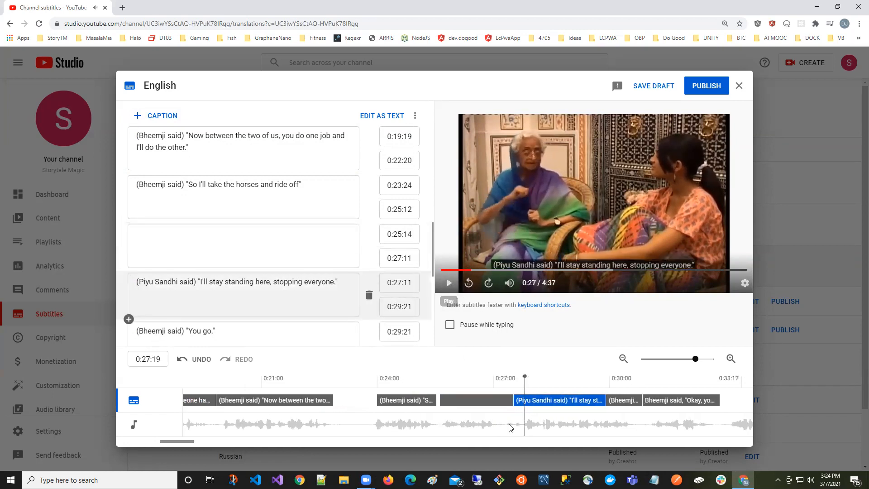
# Fill the empty 0:25:14 caption with (Bheemji said) "You be here and stop the people".
pyautogui.click(498, 399)
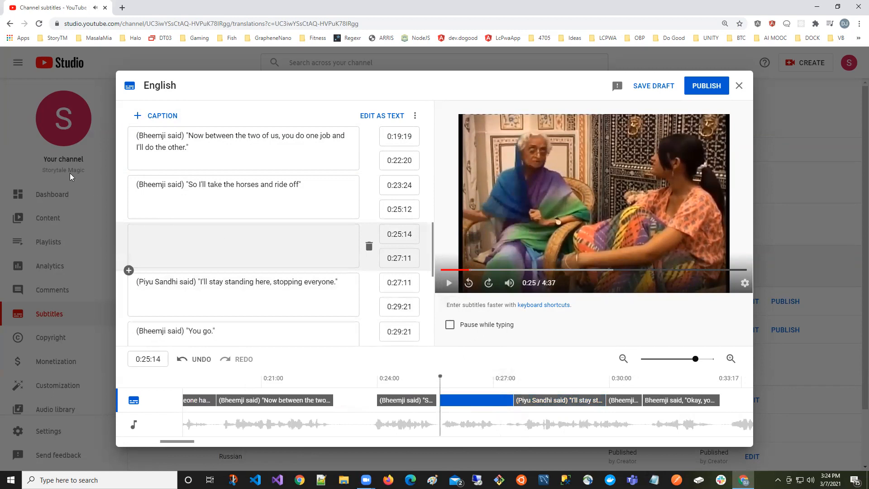
pyautogui.click(197, 253)
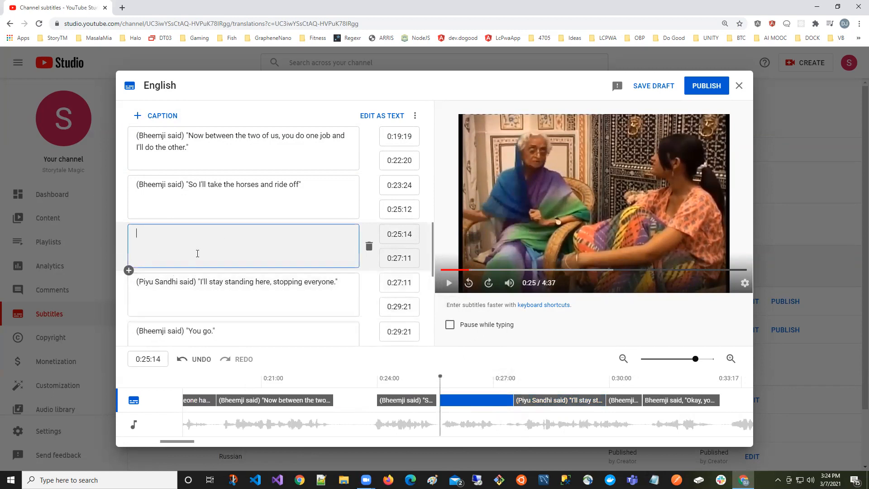
pyautogui.write('(Bheemji said)')
pyautogui.write('"')
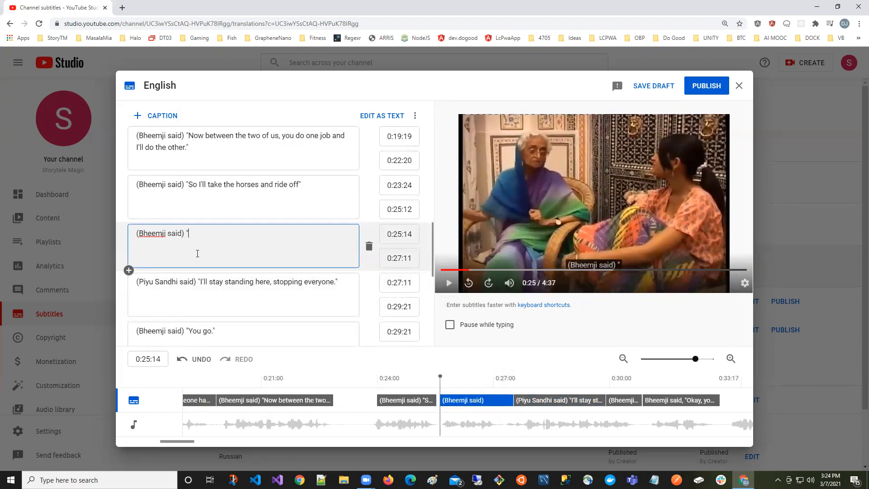
pyautogui.write('You ')
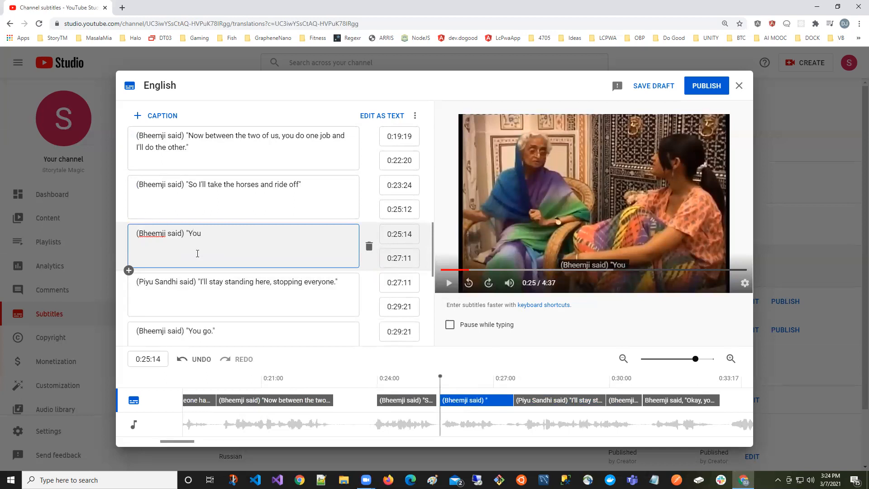
pyautogui.write('wait')
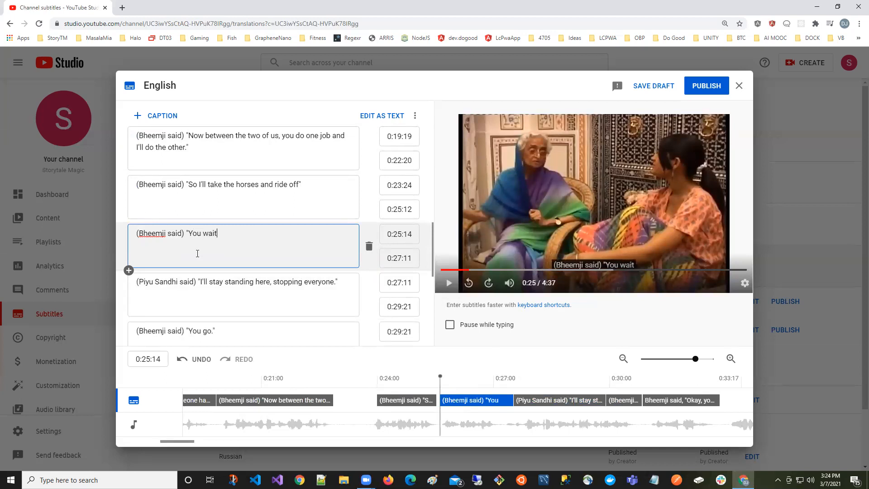
pyautogui.press('BackSpace')
pyautogui.press('BackSpace')
pyautogui.press('BackSpace')
pyautogui.press('BackSpace')
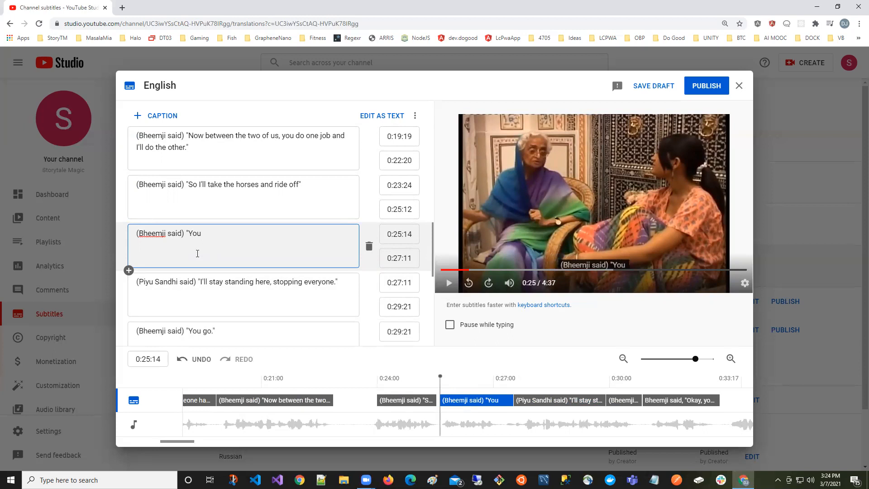
pyautogui.write('be here and ')
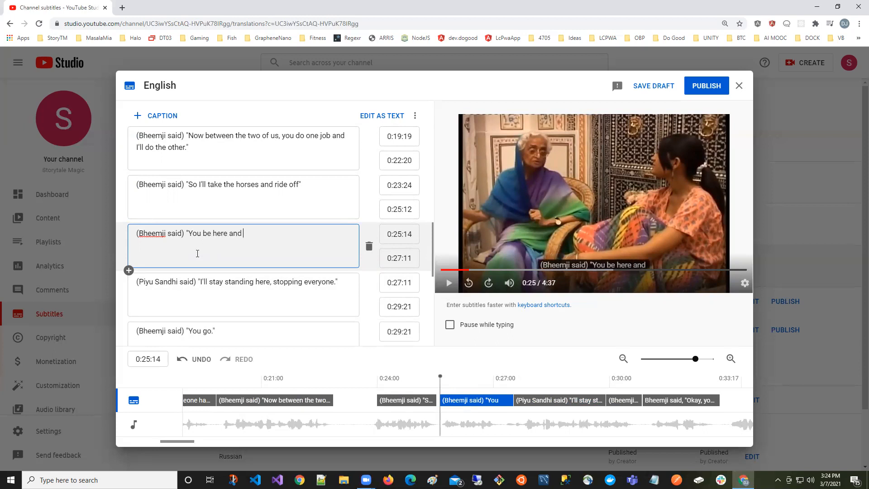
pyautogui.write('stop t')
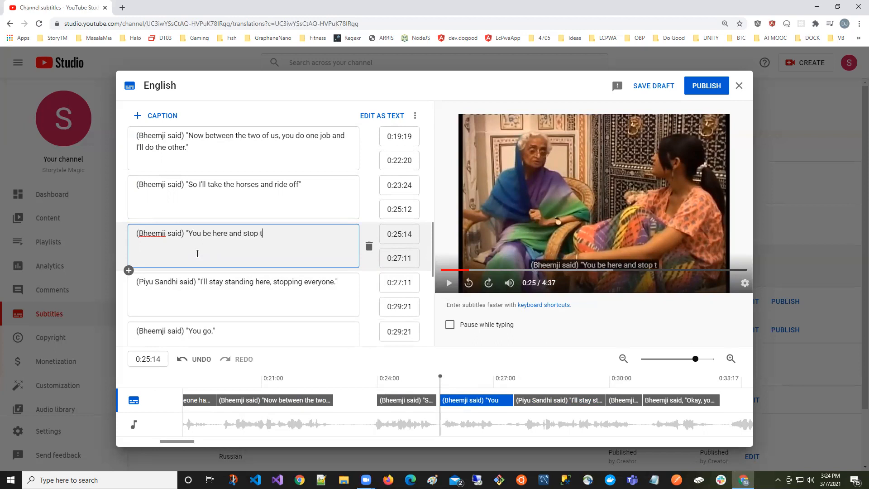
pyautogui.write('he people"')
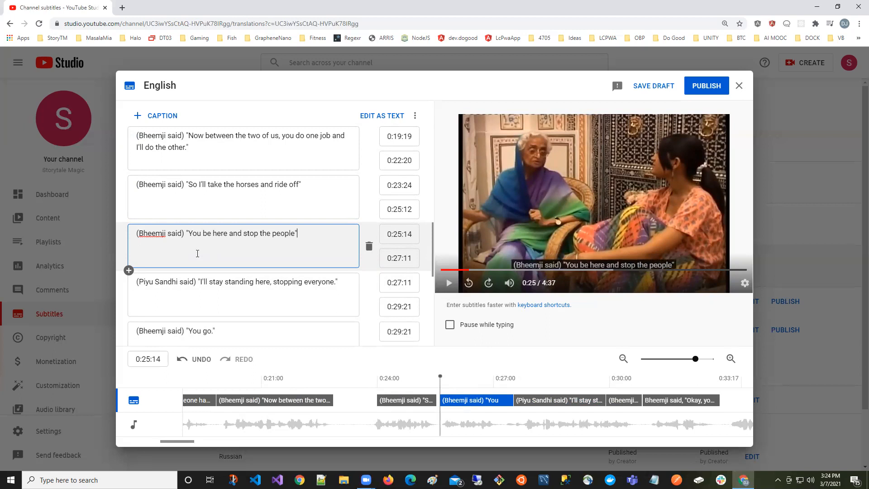
# Replay the 0:25:14 caption's passage and try rewording its opening to "You're task is" in place of "You be here".
pyautogui.click(450, 282)
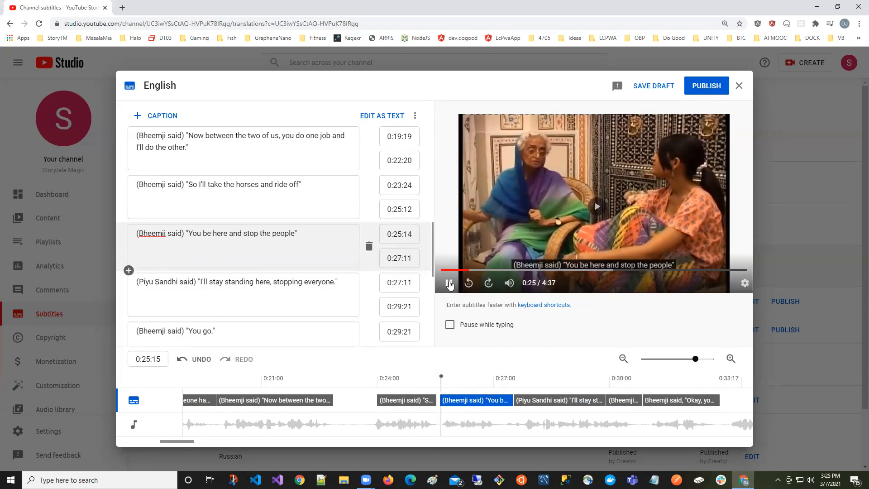
pyautogui.click(449, 284)
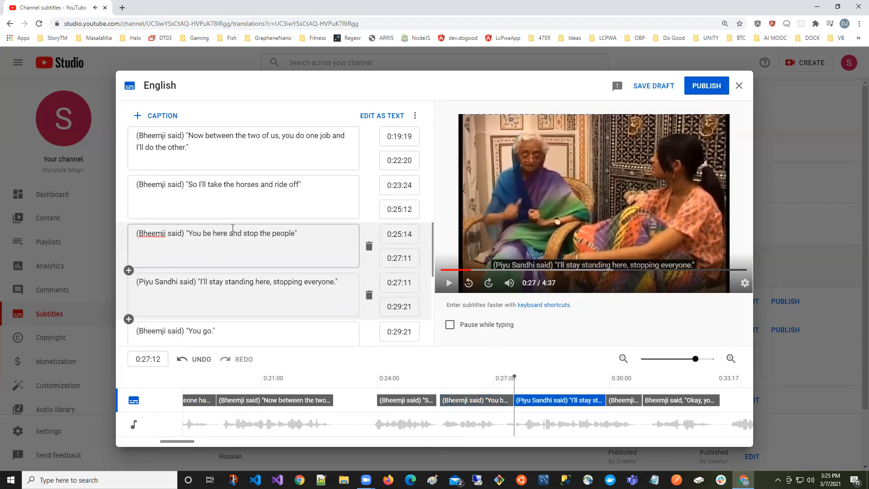
pyautogui.doubleClick(207, 234)
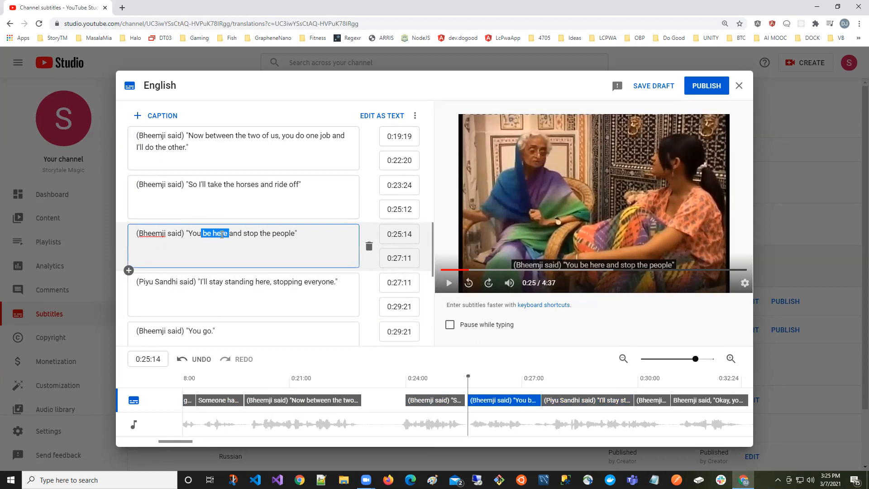
pyautogui.write("'re task ")
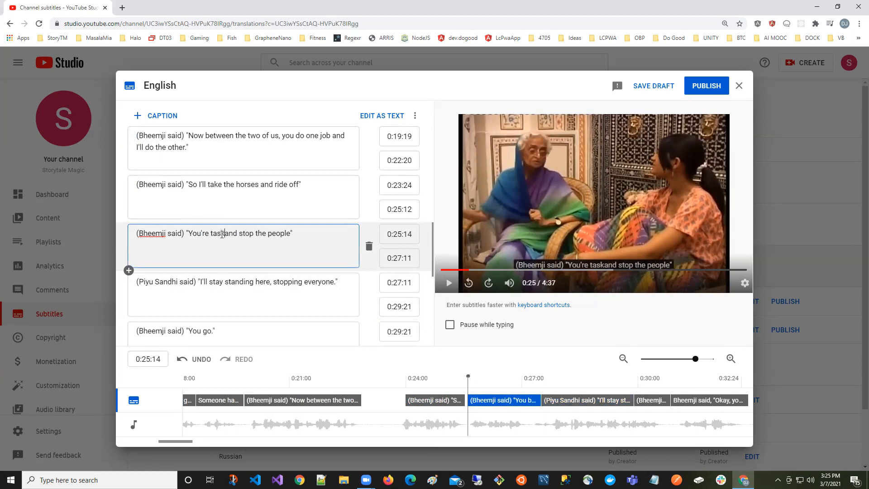
pyautogui.write('is')
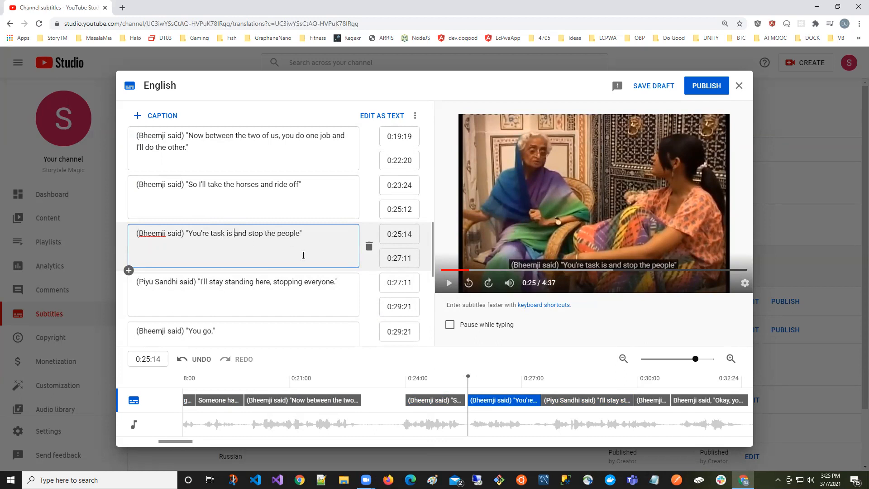
# Listen to the passage again and reword the 0:25:14 caption to (Bheemji said) "You'll wait and stop the people".
pyautogui.click(450, 284)
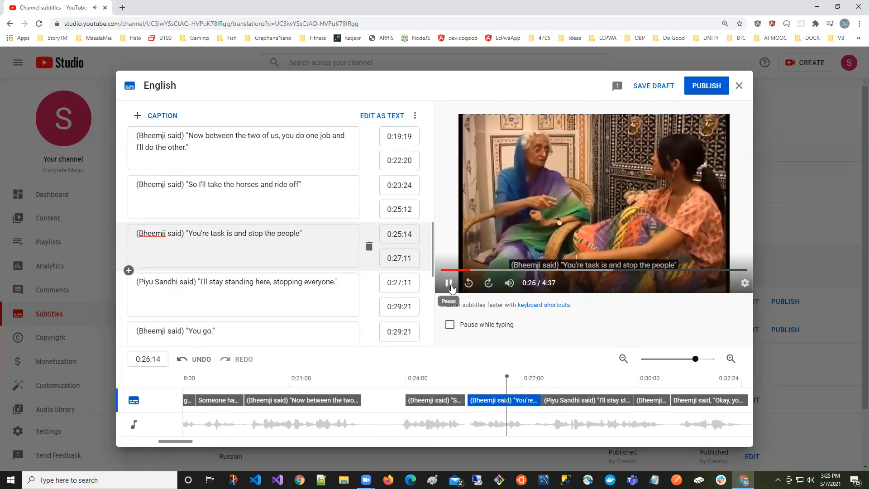
pyautogui.click(450, 285)
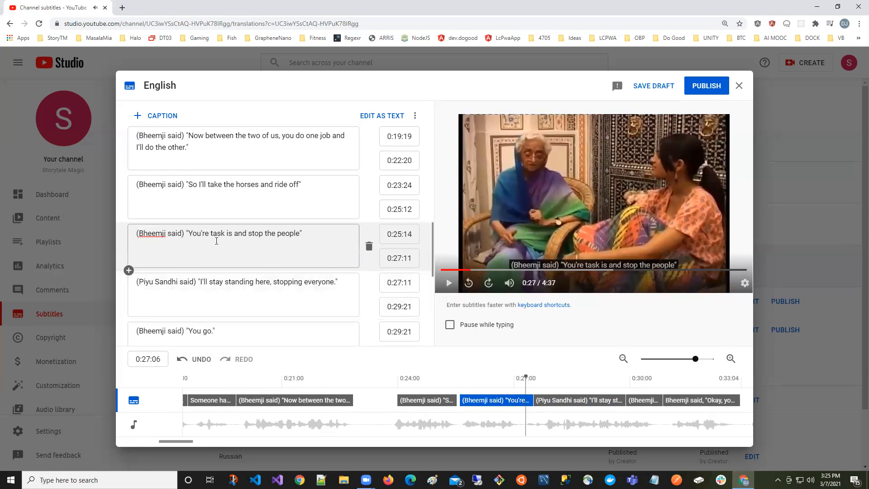
pyautogui.moveTo(235, 234); pyautogui.dragTo(193, 237)
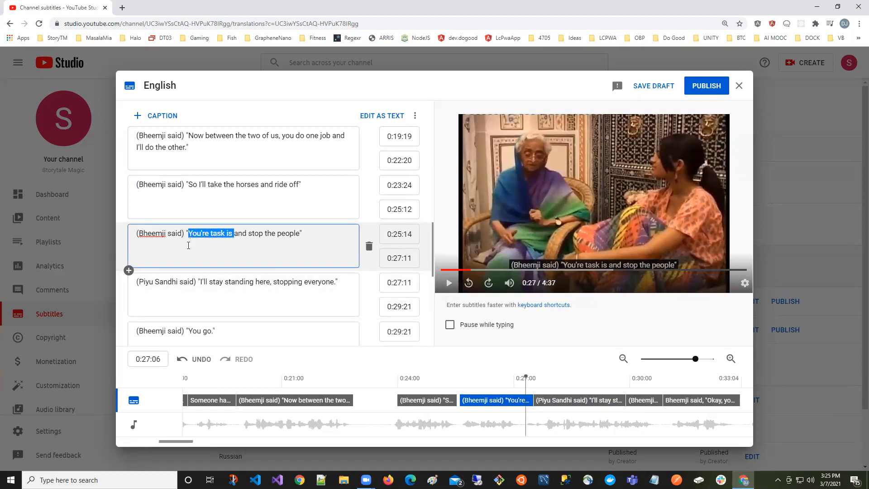
pyautogui.press('BackSpace')
pyautogui.write('You')
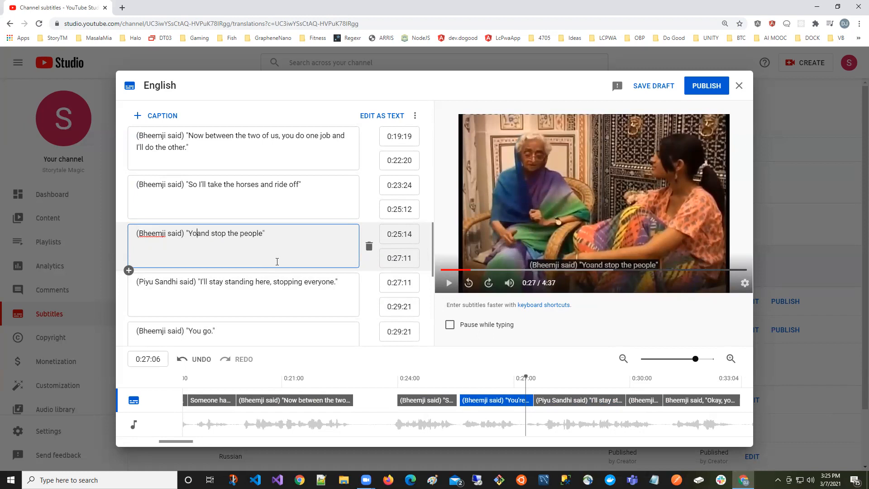
pyautogui.write("'ll wait")
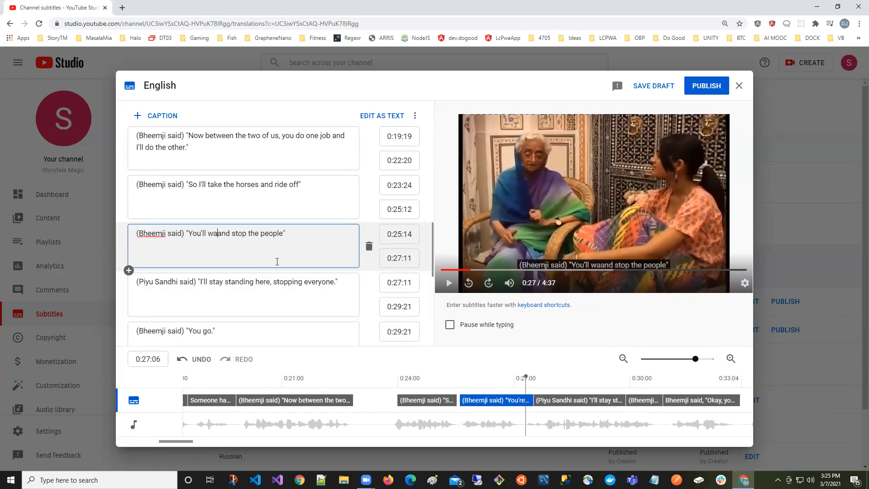
pyautogui.hotkey('ctrl', 'shift', 'Right')
pyautogui.press('BackSpace')
pyautogui.write('and')
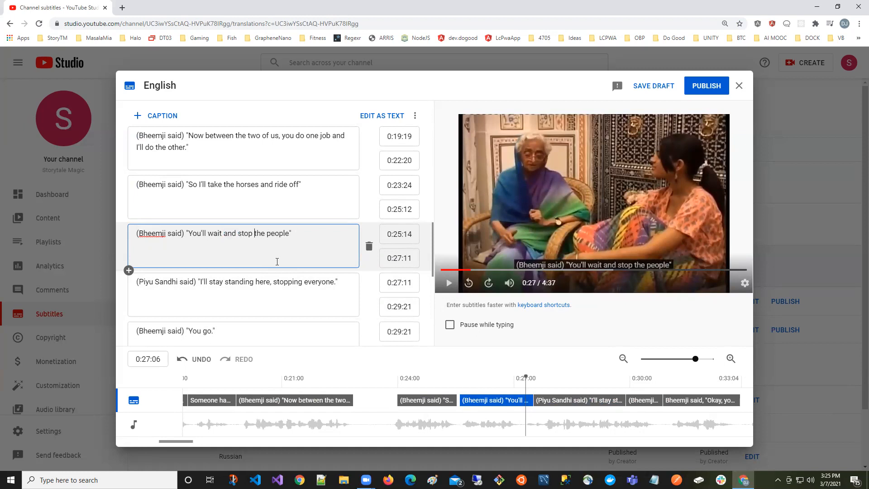
# Play the video from about 0:27 to 0:33 to check the following dialogue against its captions.
pyautogui.click(448, 283)
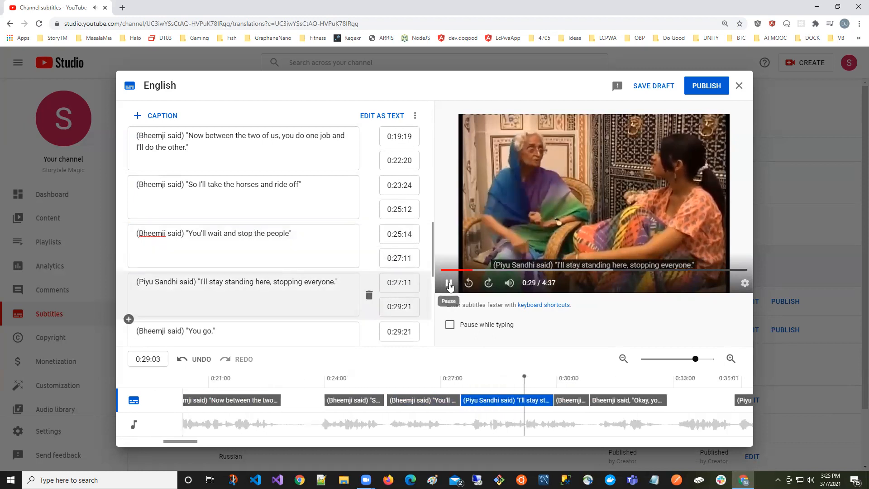
pyautogui.click(448, 284)
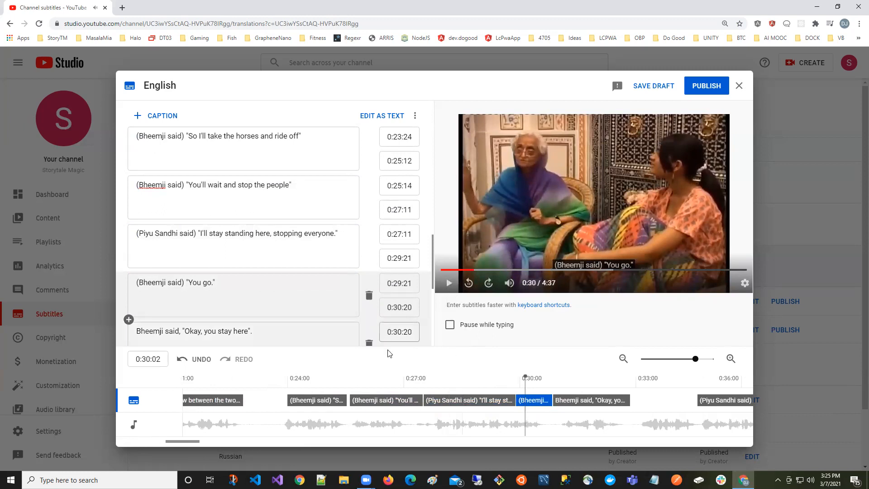
pyautogui.click(272, 404)
pyautogui.click(449, 283)
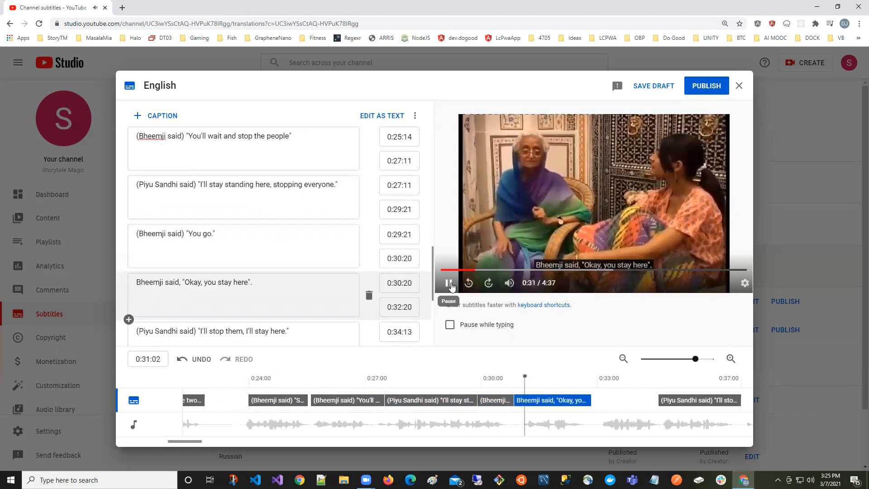
pyautogui.click(449, 284)
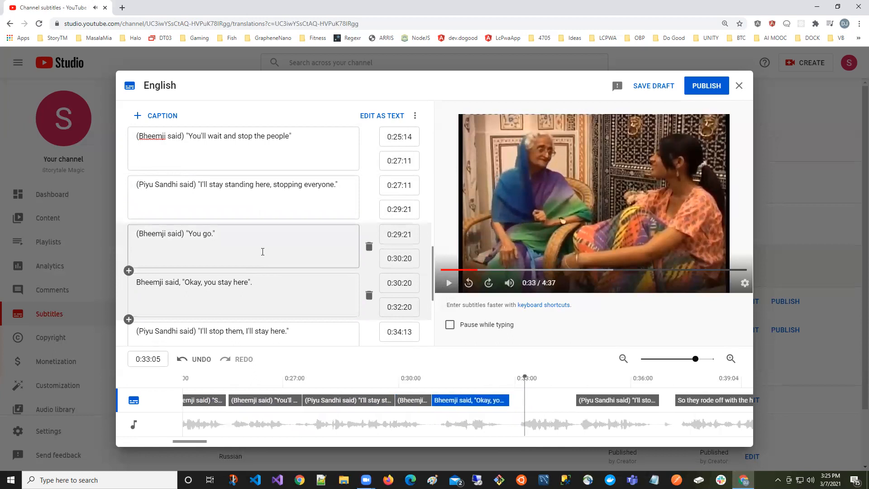
# Review the caption list before and after the 0:29:21 "You go." caption for wording, speaker labels and timings.
pyautogui.click(263, 252)
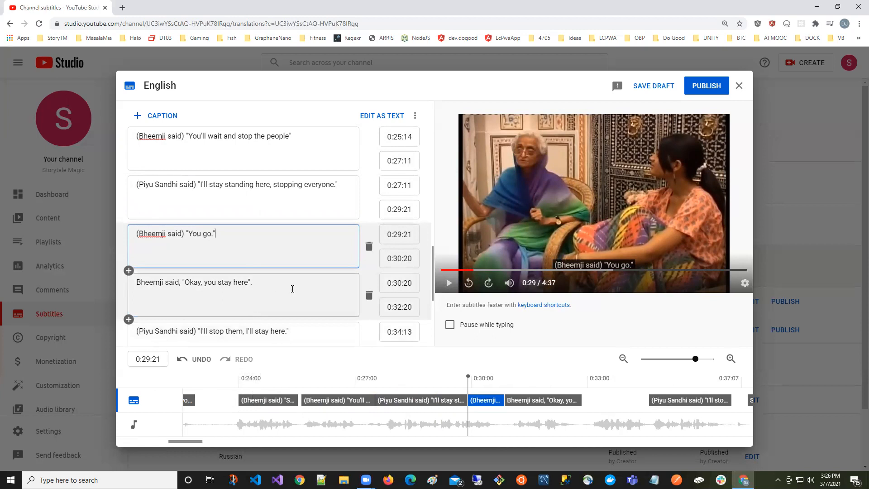
pyautogui.scroll(-1, 292, 289)
pyautogui.scroll(-2, 292, 289)
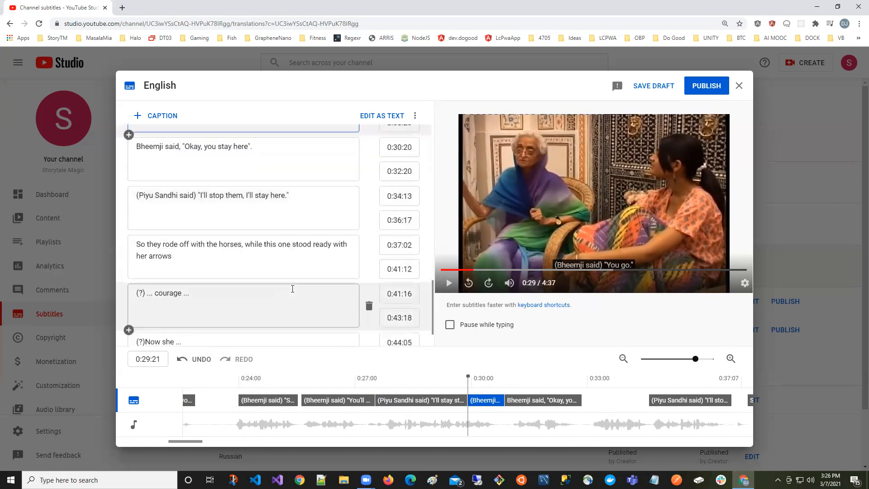
pyautogui.scroll(6, 267, 270)
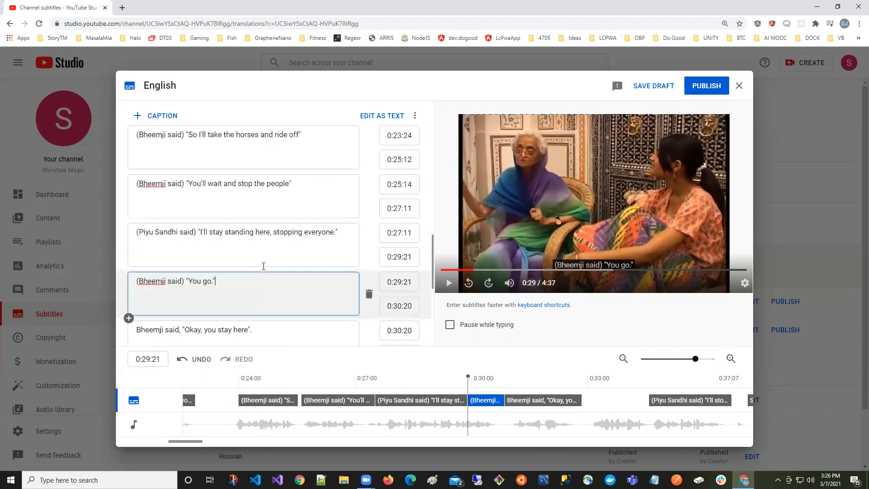
pyautogui.scroll(3, 263, 267)
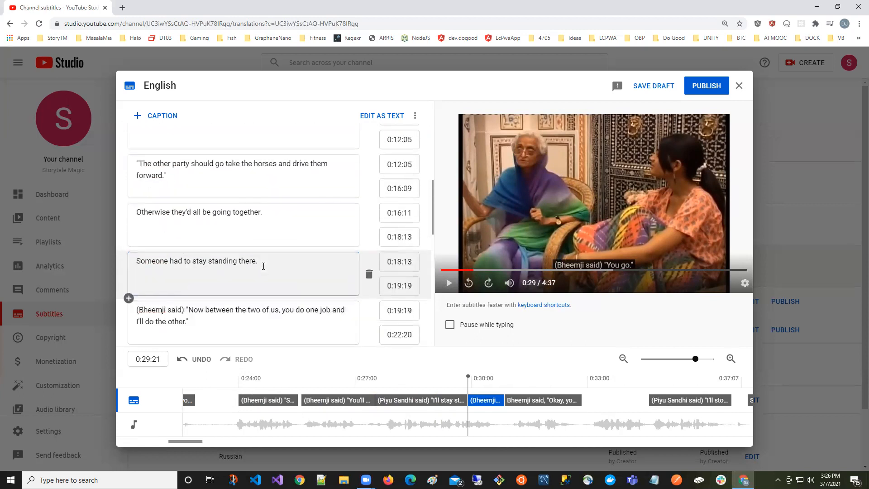
pyautogui.scroll(-1, 267, 268)
pyautogui.scroll(2, 272, 270)
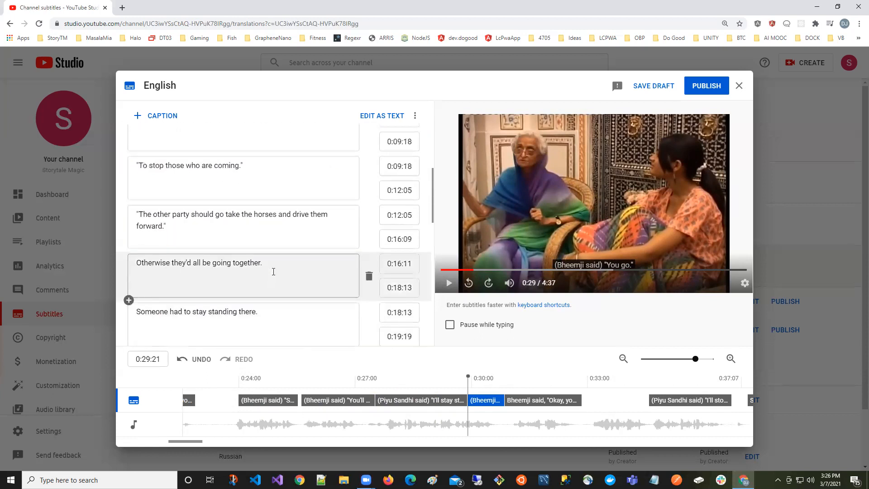
pyautogui.scroll(2, 274, 272)
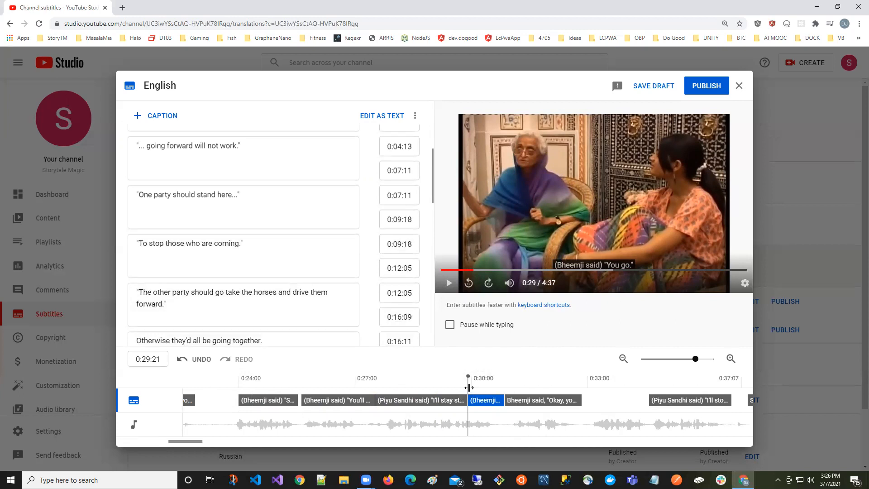
pyautogui.scroll(-5, 257, 180)
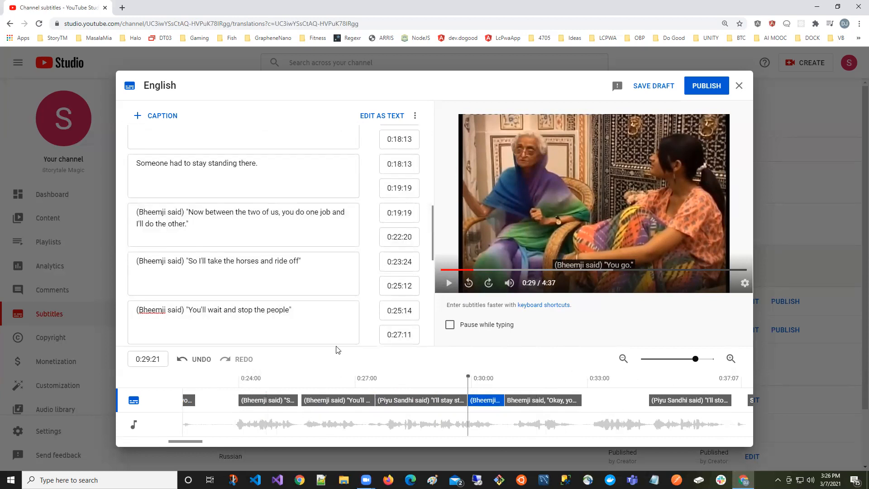
# Save the English subtitles as a draft and reopen the Piyu Sandhi (2/4) English subtitles for editing.
pyautogui.click(653, 86)
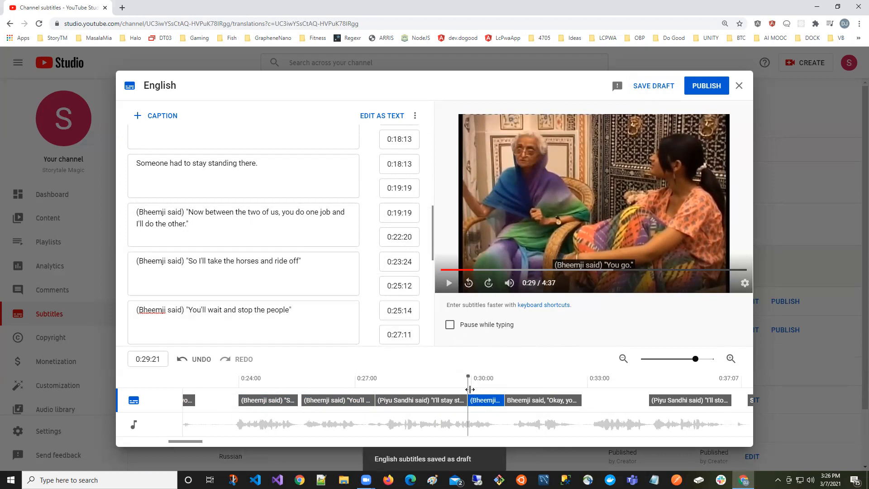
pyautogui.scroll(-7, 299, 236)
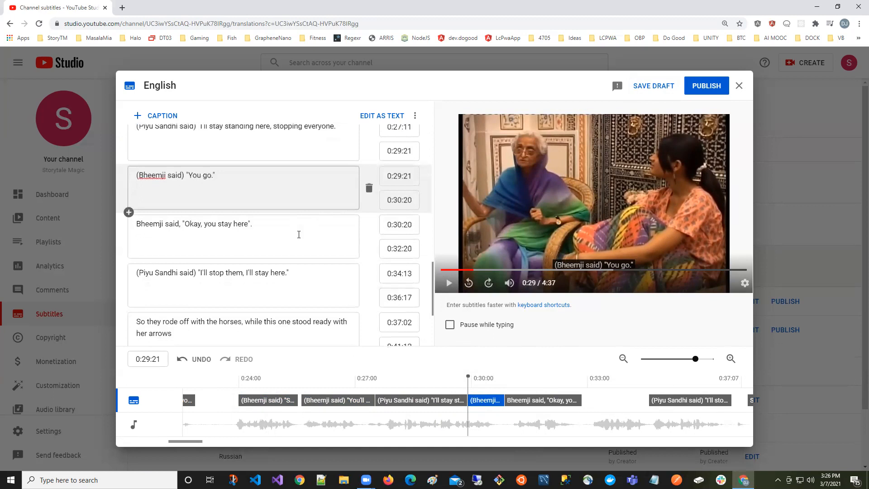
pyautogui.click(740, 87)
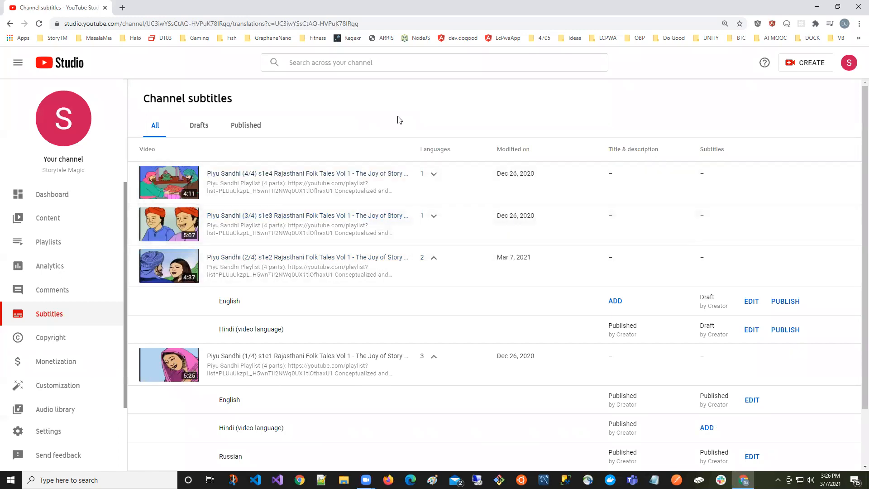
pyautogui.click(752, 301)
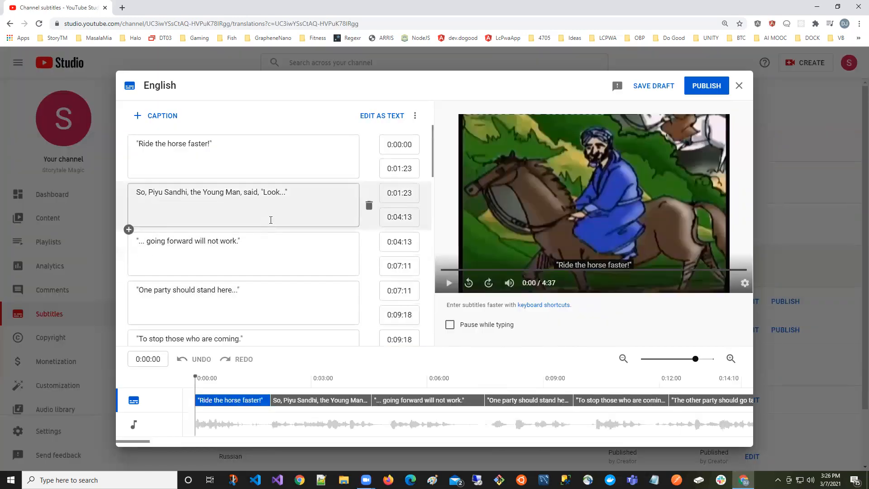
# Look through the reopened English draft's captions down to the final "(?)Now she ..." entry to check the saved edits.
pyautogui.scroll(-10, 268, 211)
pyautogui.scroll(-4, 268, 211)
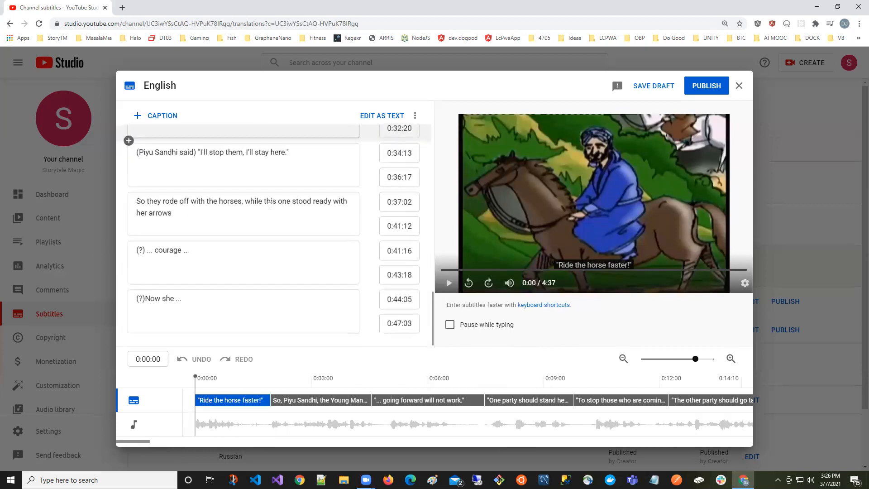
pyautogui.scroll(6, 266, 206)
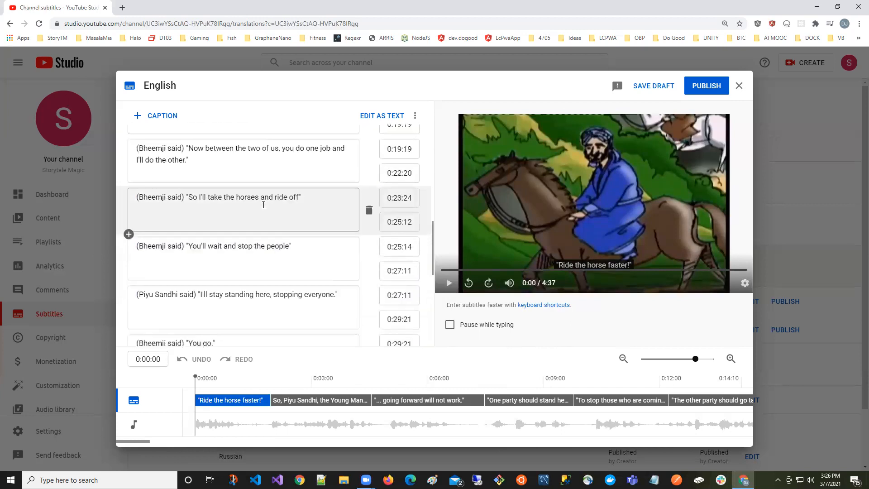
pyautogui.scroll(1, 376, 167)
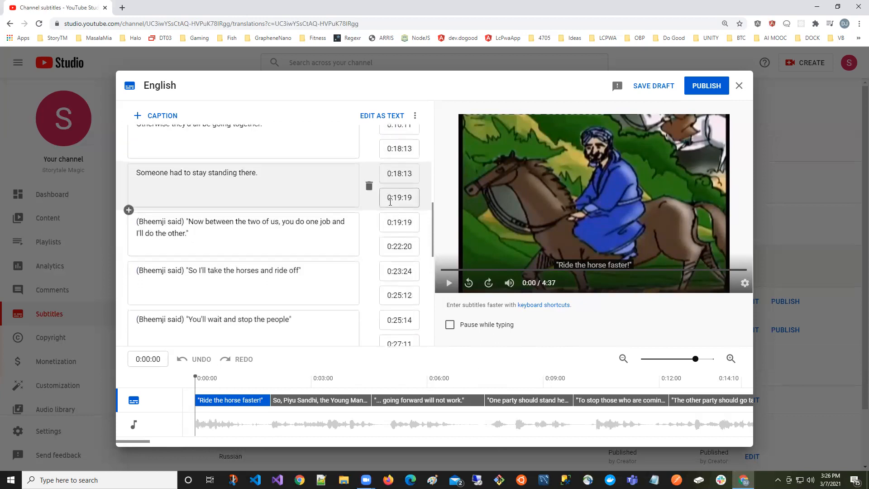
pyautogui.scroll(-2, 407, 323)
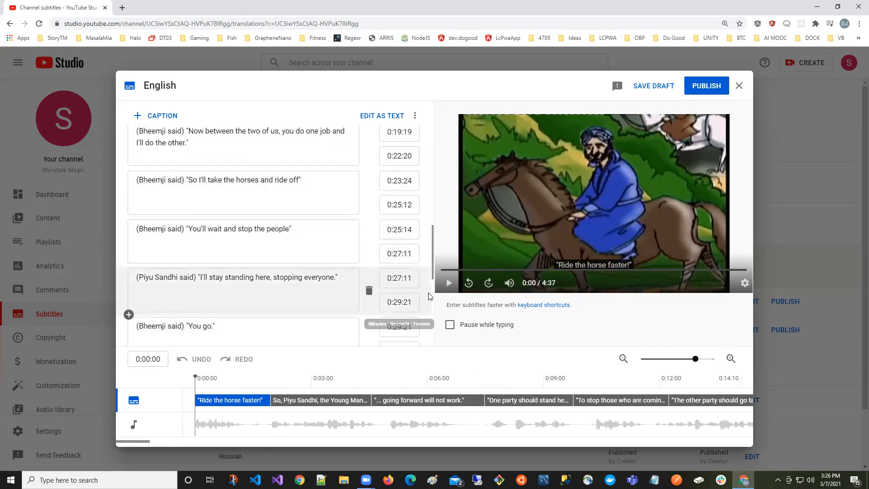
pyautogui.scroll(-2, 410, 300)
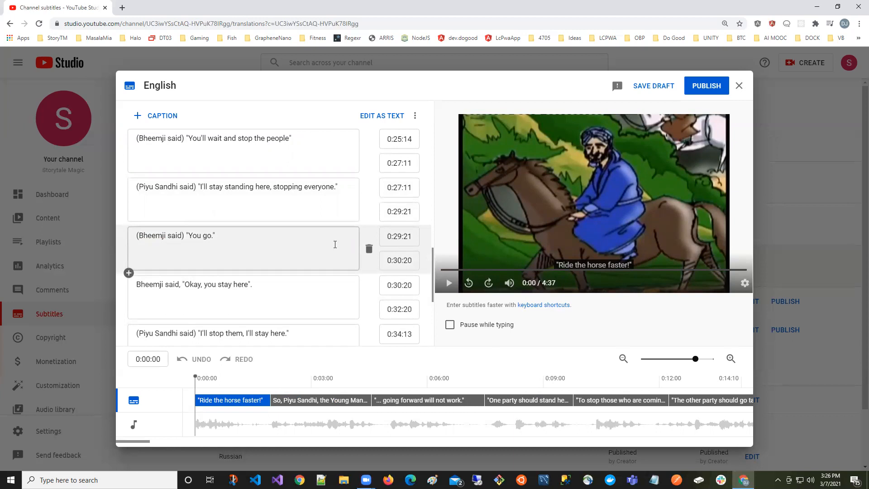
pyautogui.scroll(-1, 296, 224)
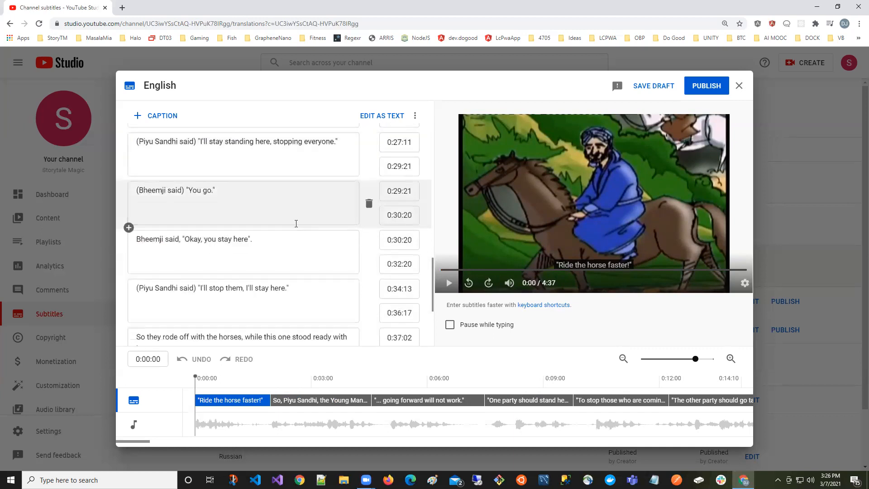
pyautogui.scroll(-3, 296, 224)
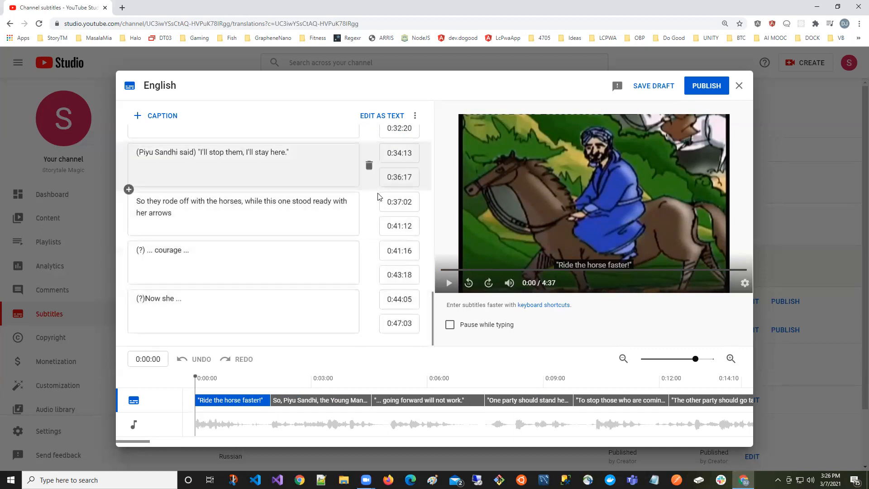